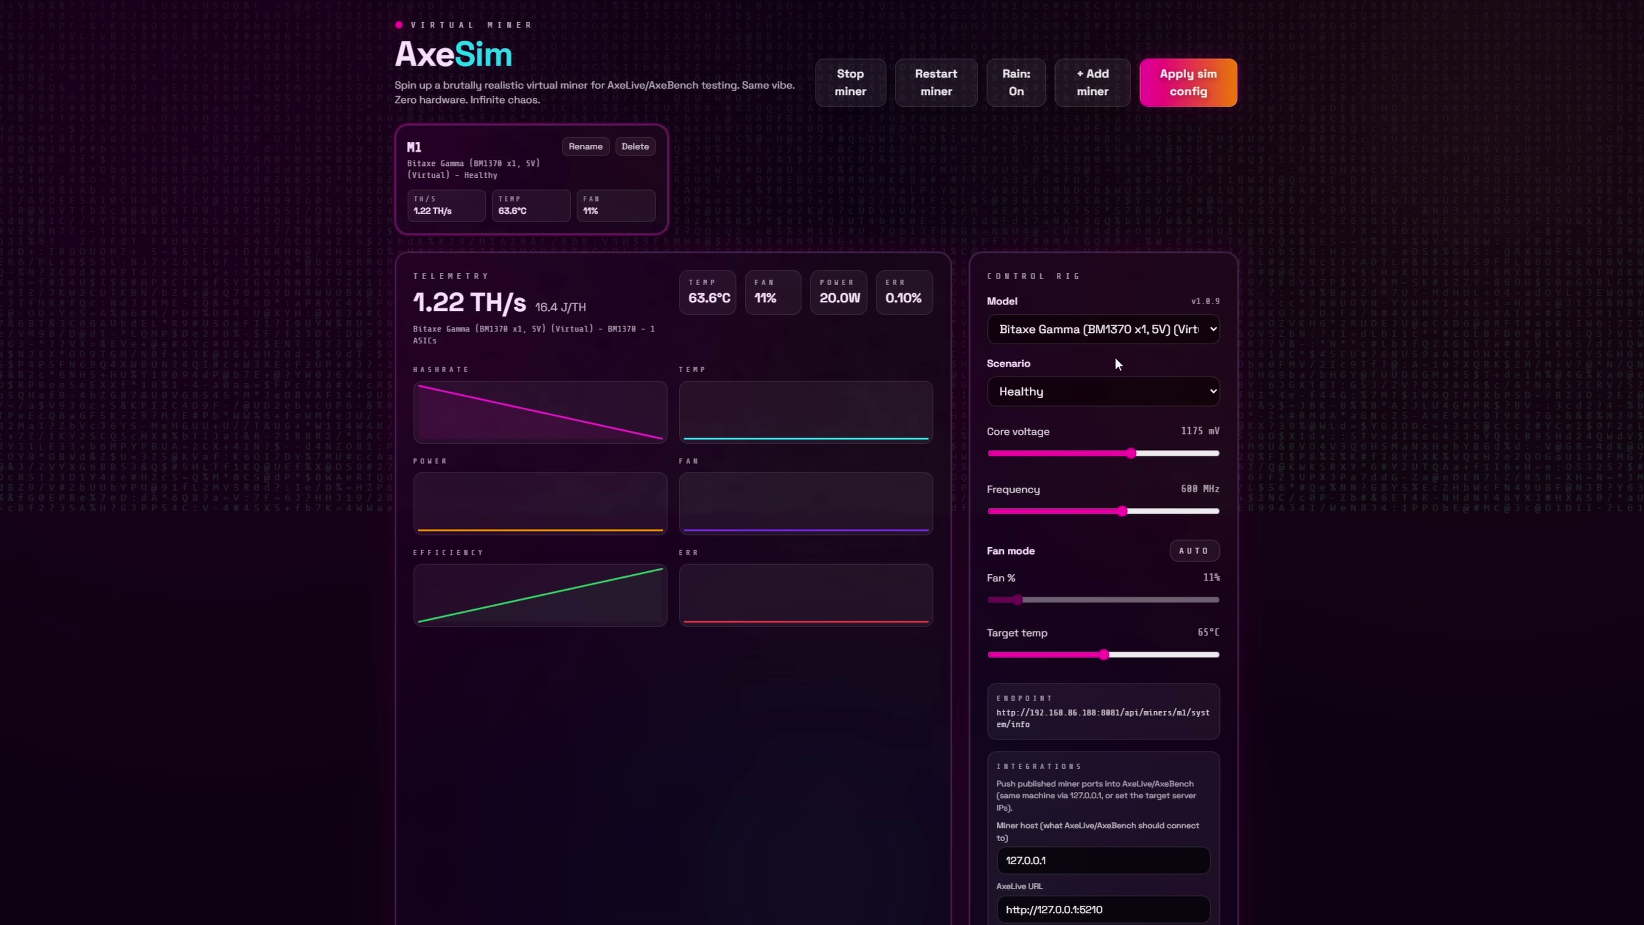
Pick NerdQAxe++ (BM1370 x4, 12V) from the Model list in AxeSim's Control Rig.
click(1129, 328)
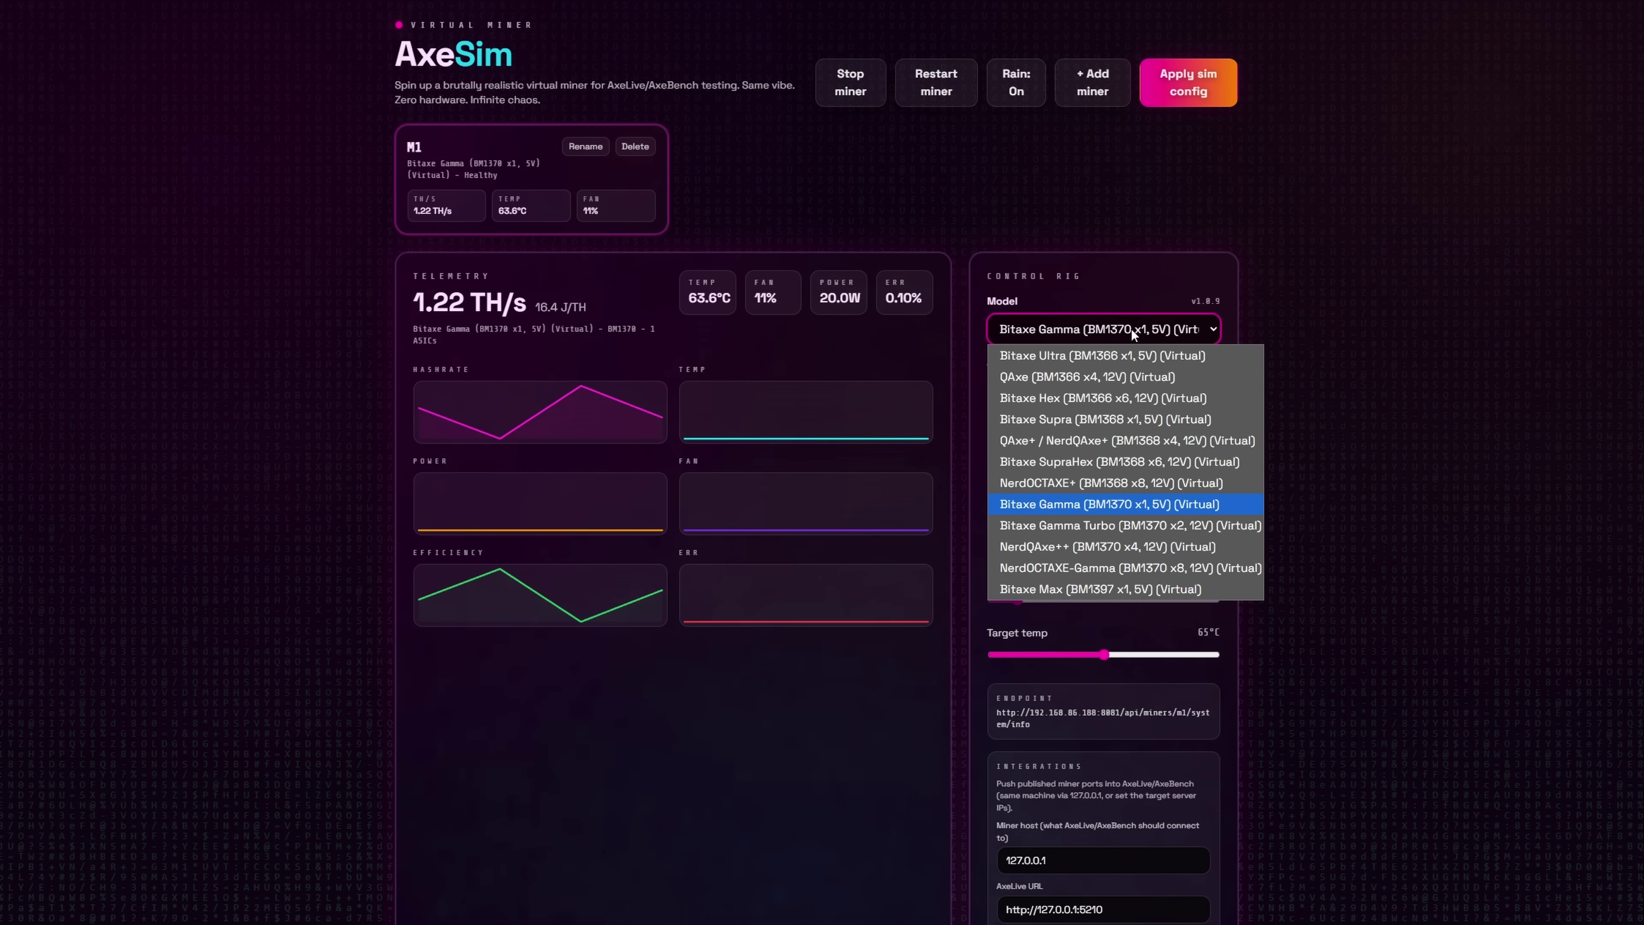
click(1057, 545)
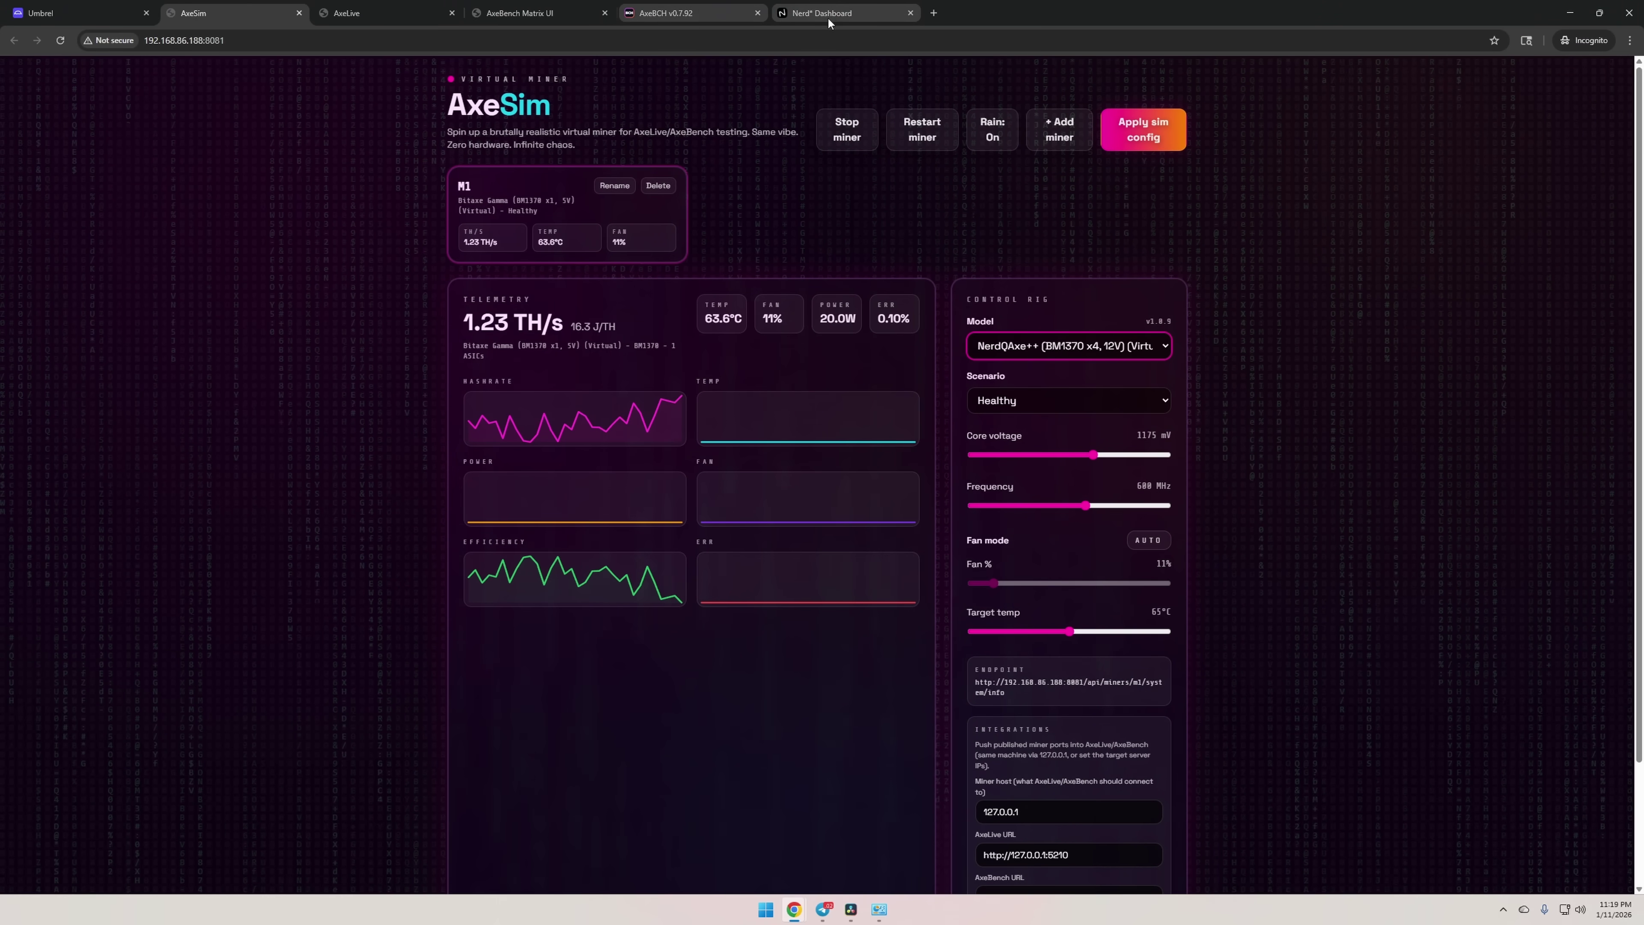
Open the NerdQAxe dashboard's settings page and scroll down to the stratum fields.
click(828, 20)
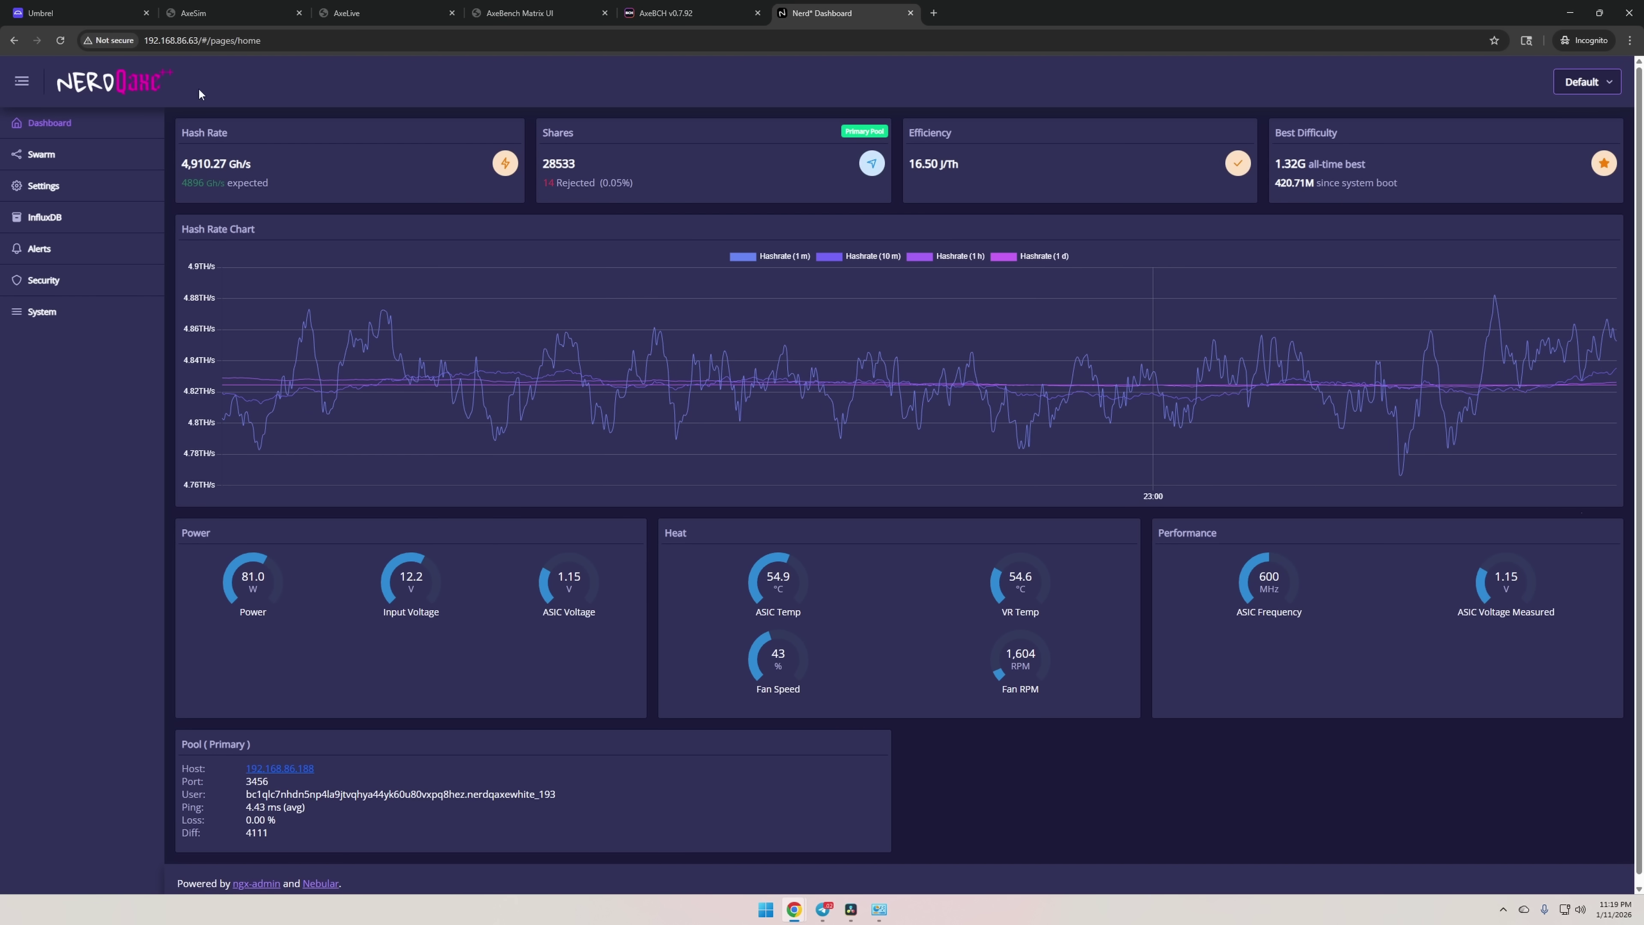
click(56, 190)
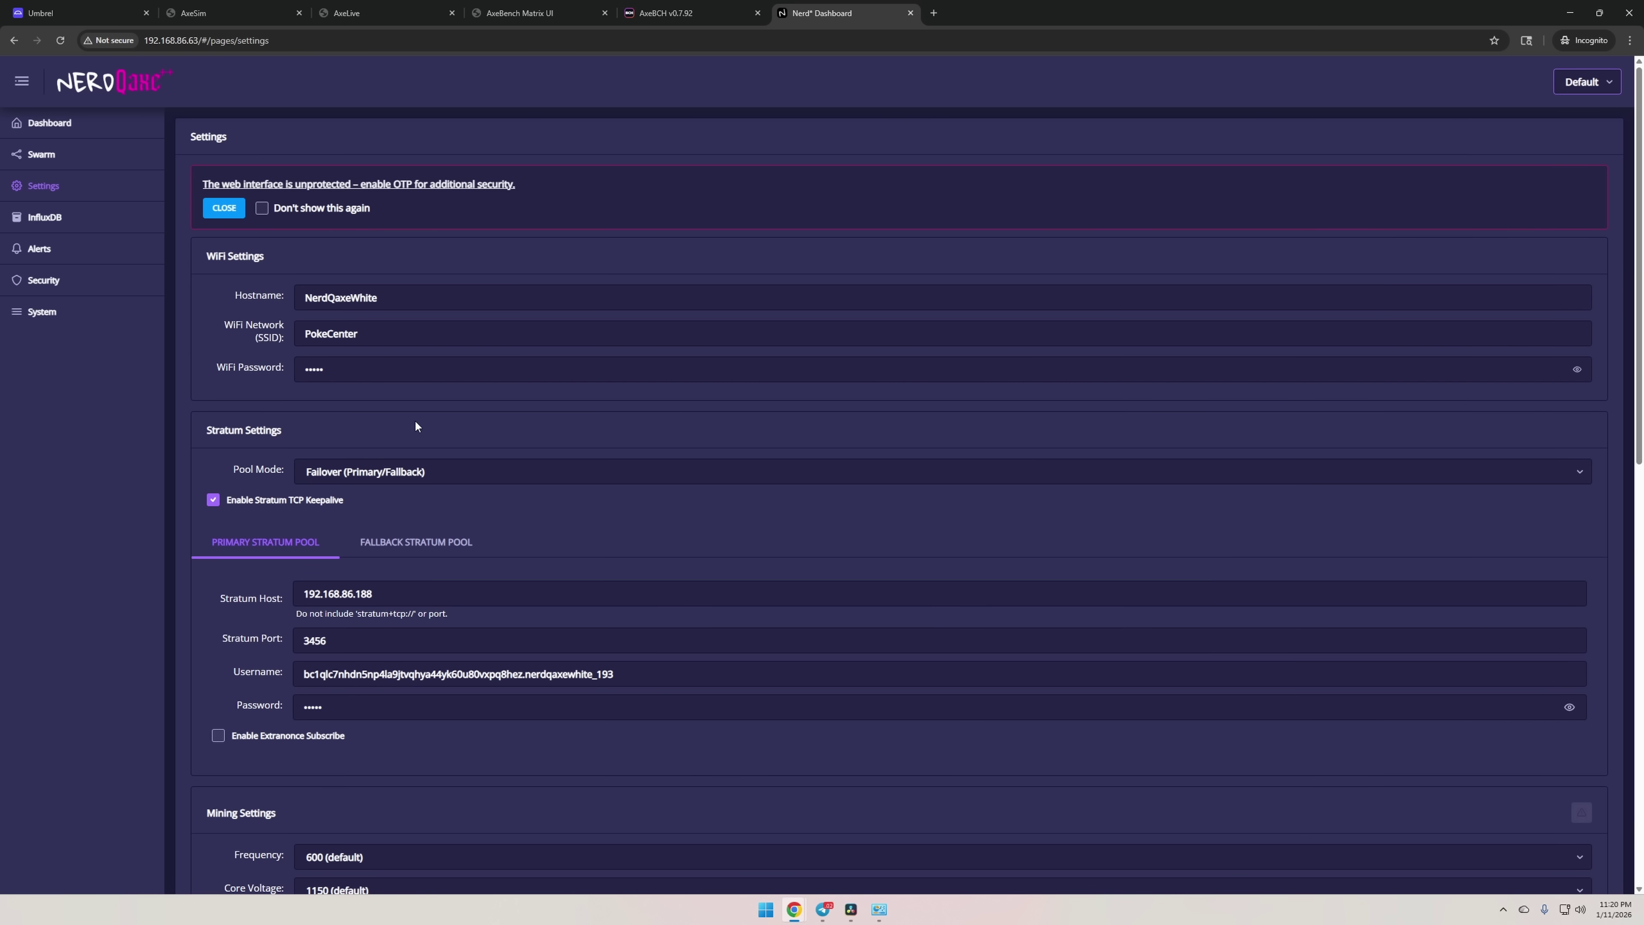
scroll(415, 426, down, 3)
drag(396, 400, 291, 396)
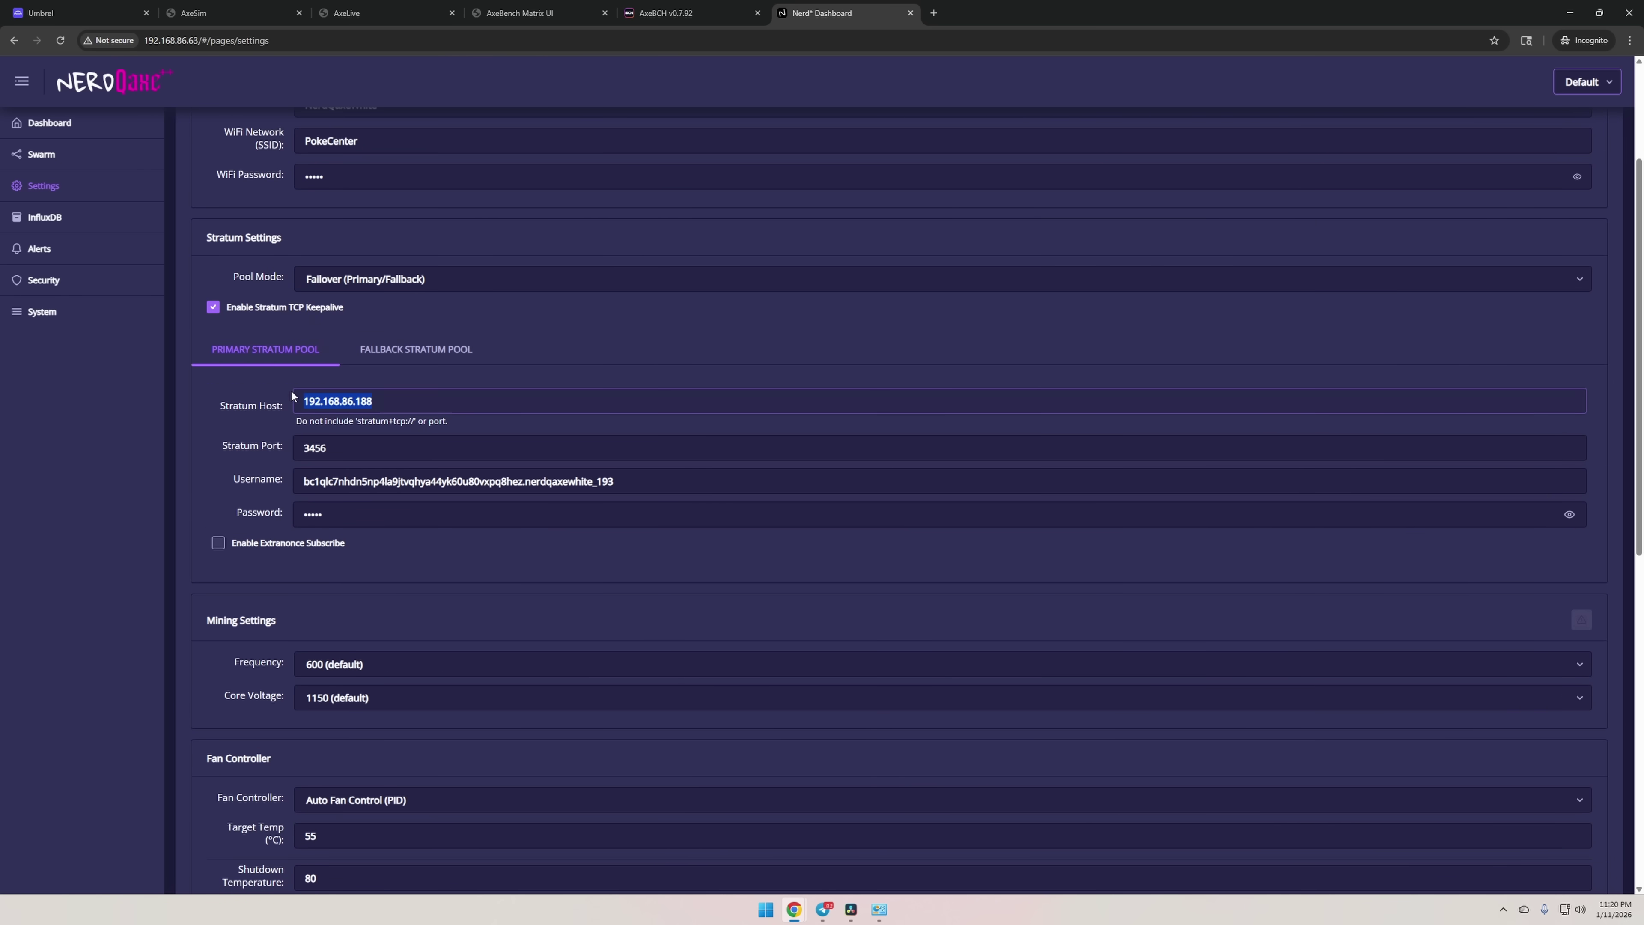
key(Right)
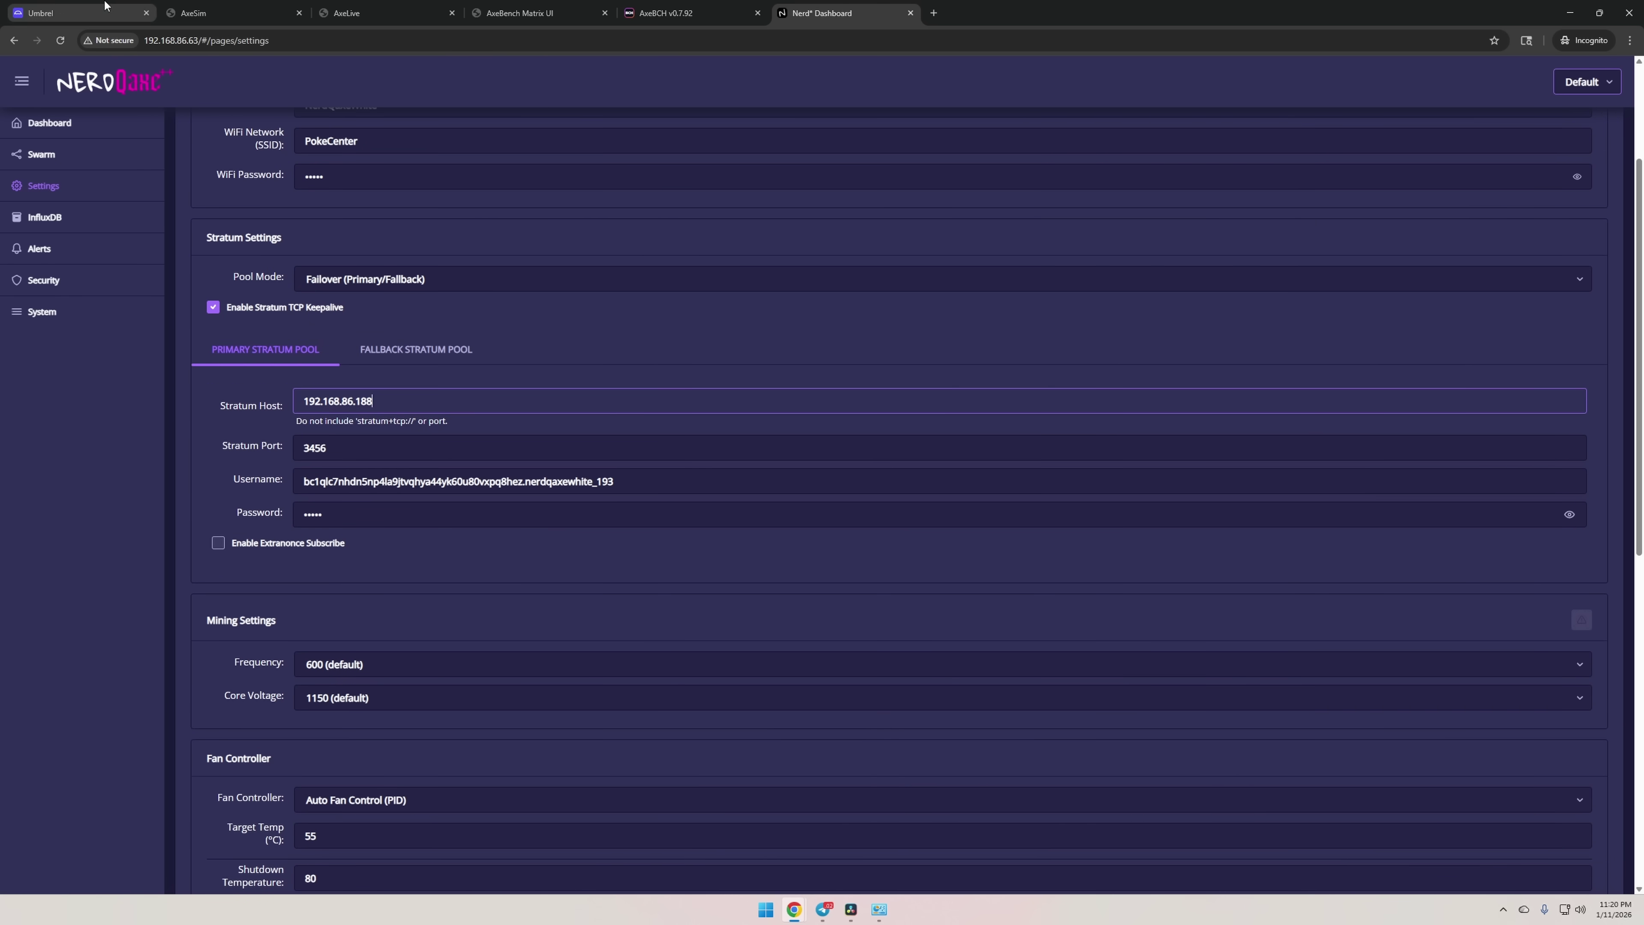
click(105, 6)
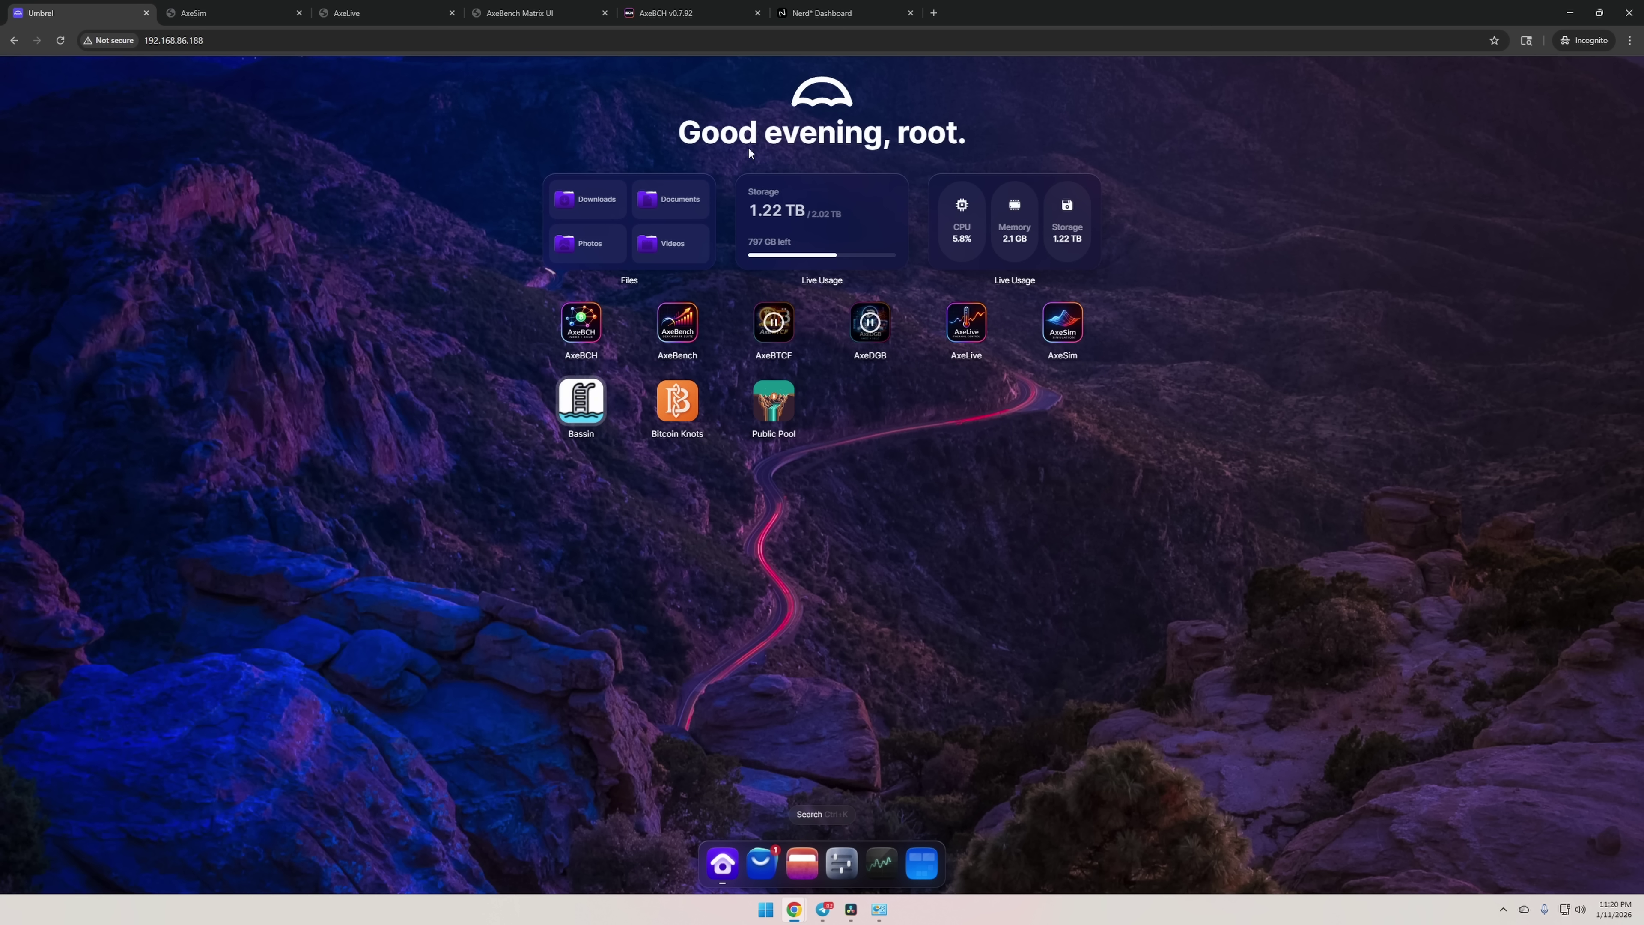
click(828, 12)
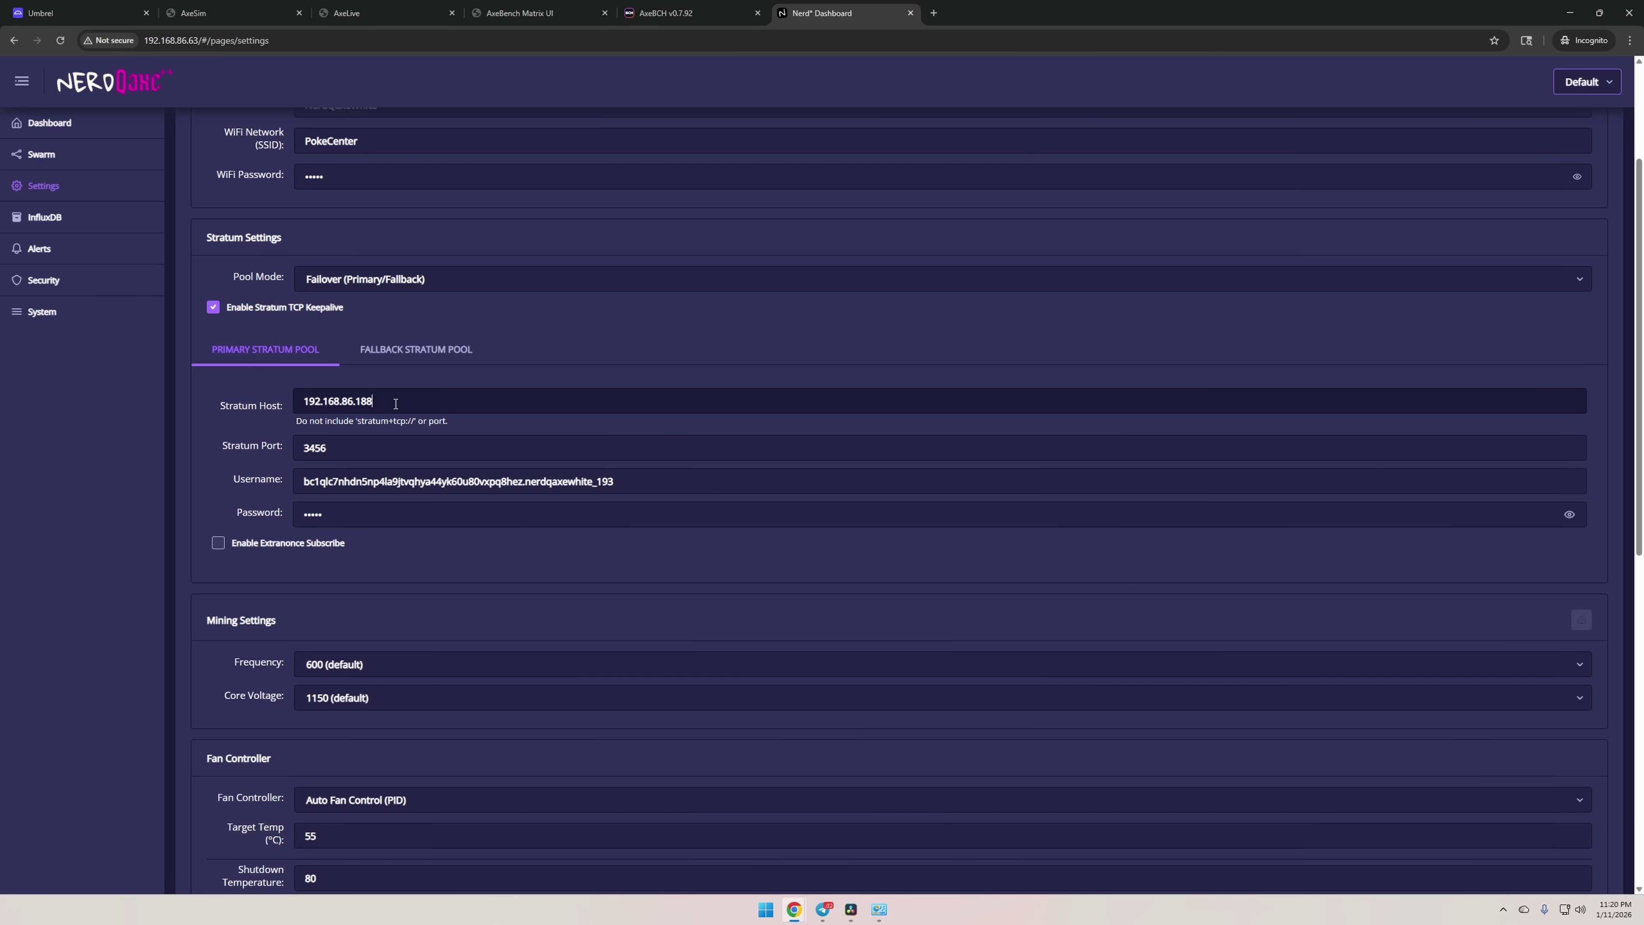
Clear the stratum host and port 3456, and cut the wallet address from the username.
drag(396, 403, 262, 406)
key(BackSpace)
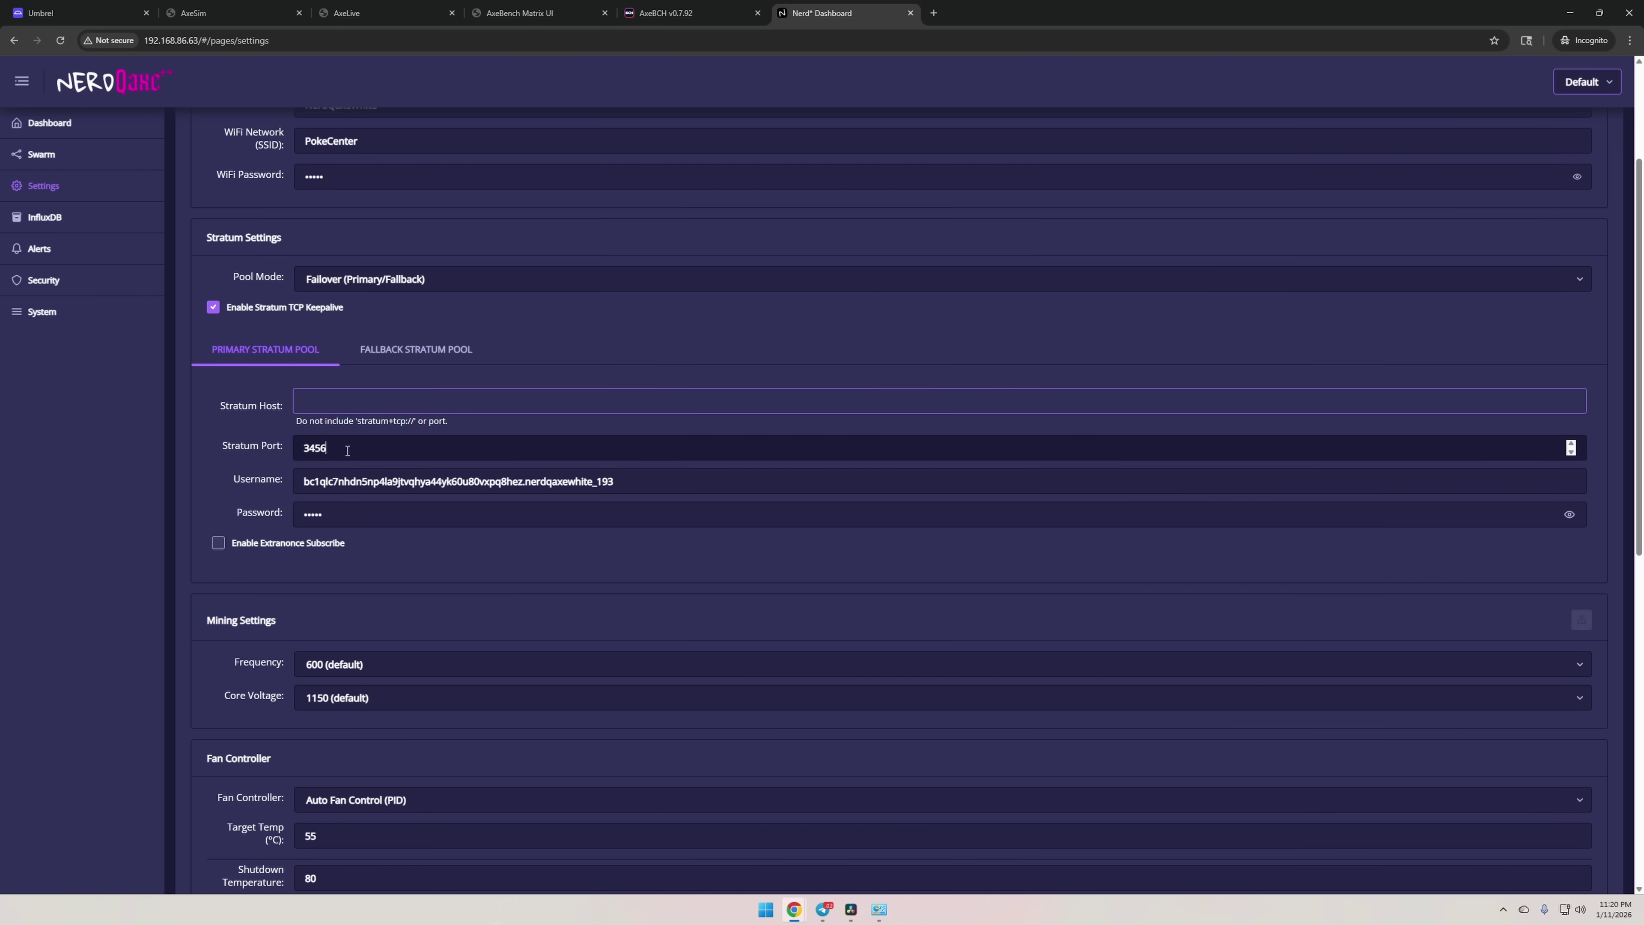
key(Tab)
key(BackSpace)
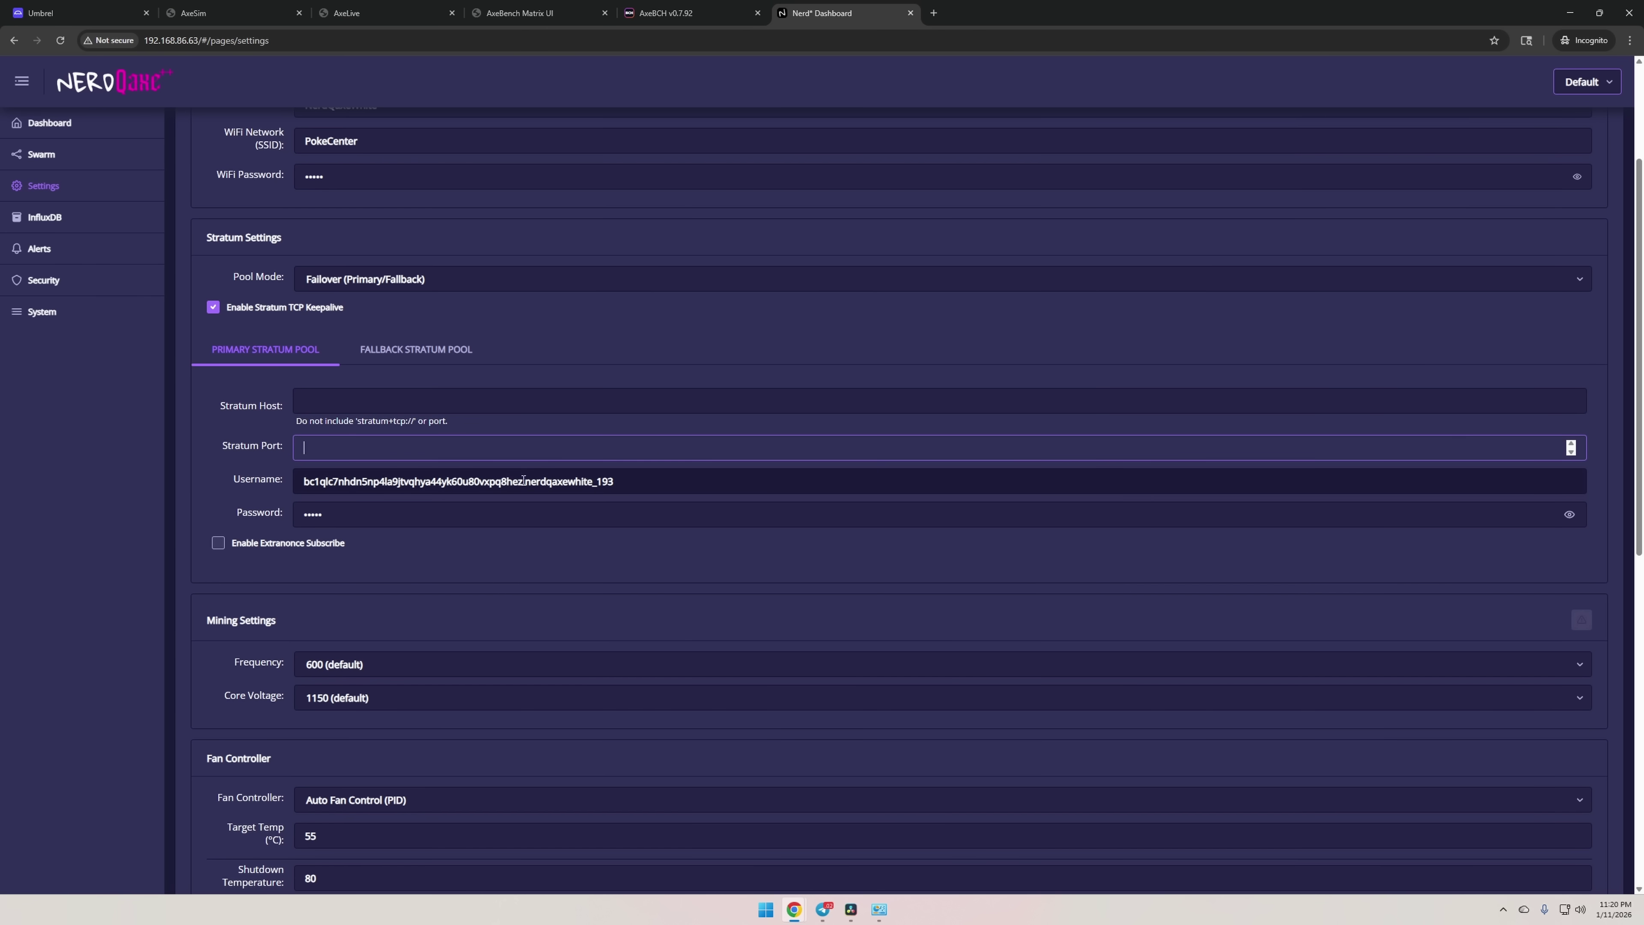
drag(523, 480, 258, 480)
key(BackSpace)
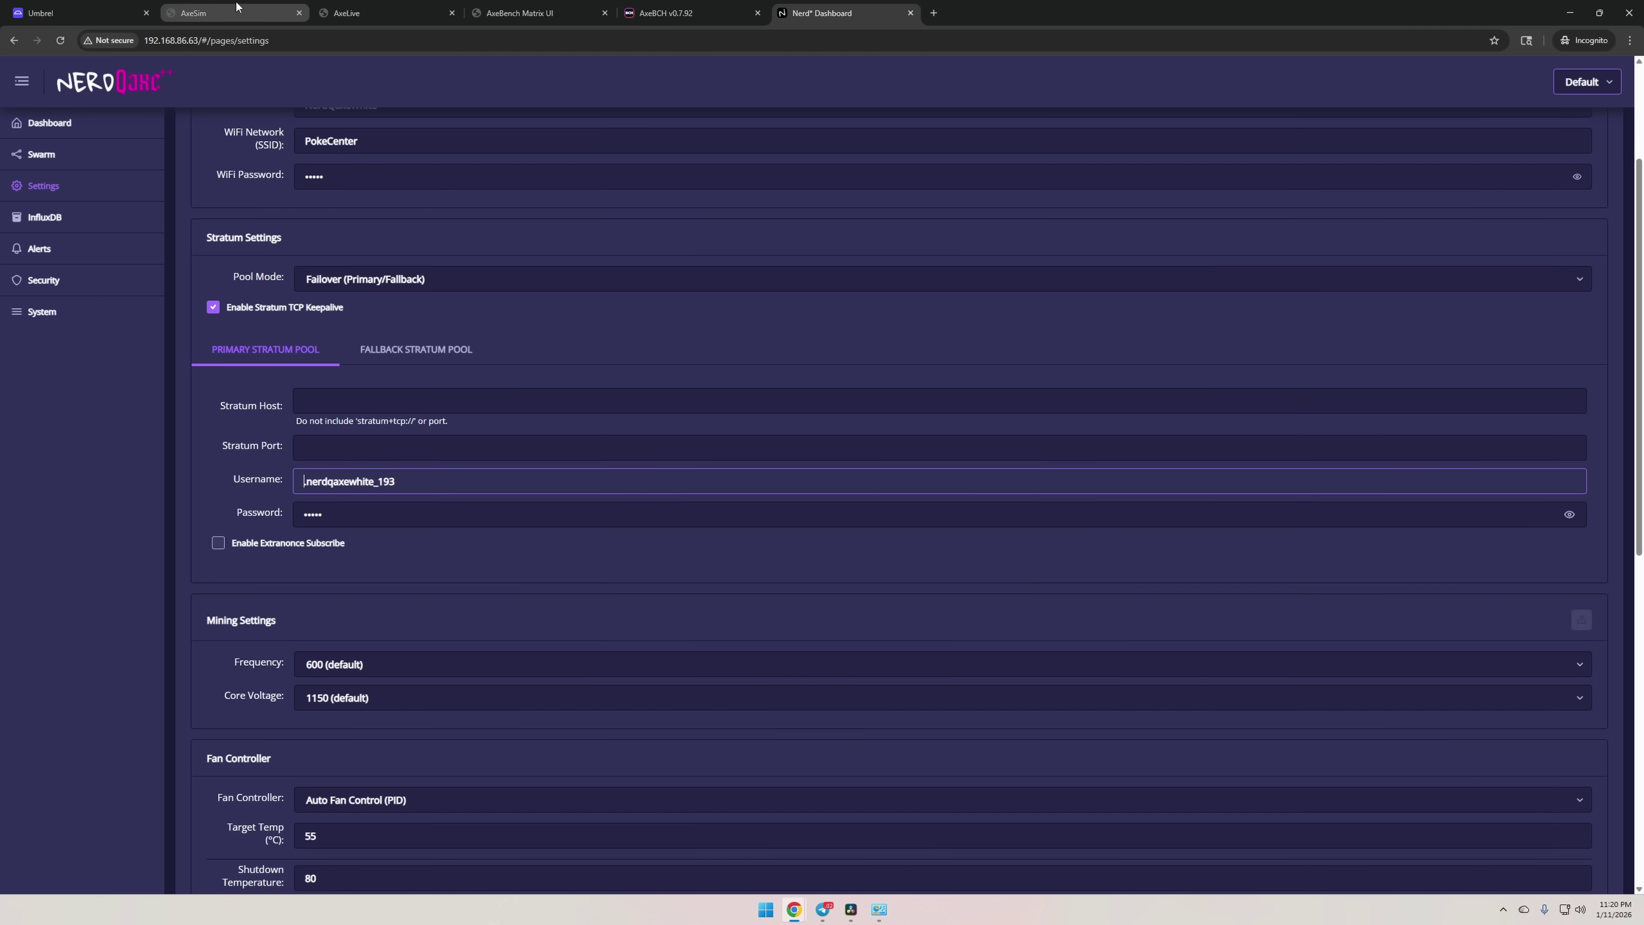
Close the AxeSim, AxeLive and AxeBench Matrix UI tabs, leaving AxeBCH in view.
click(298, 13)
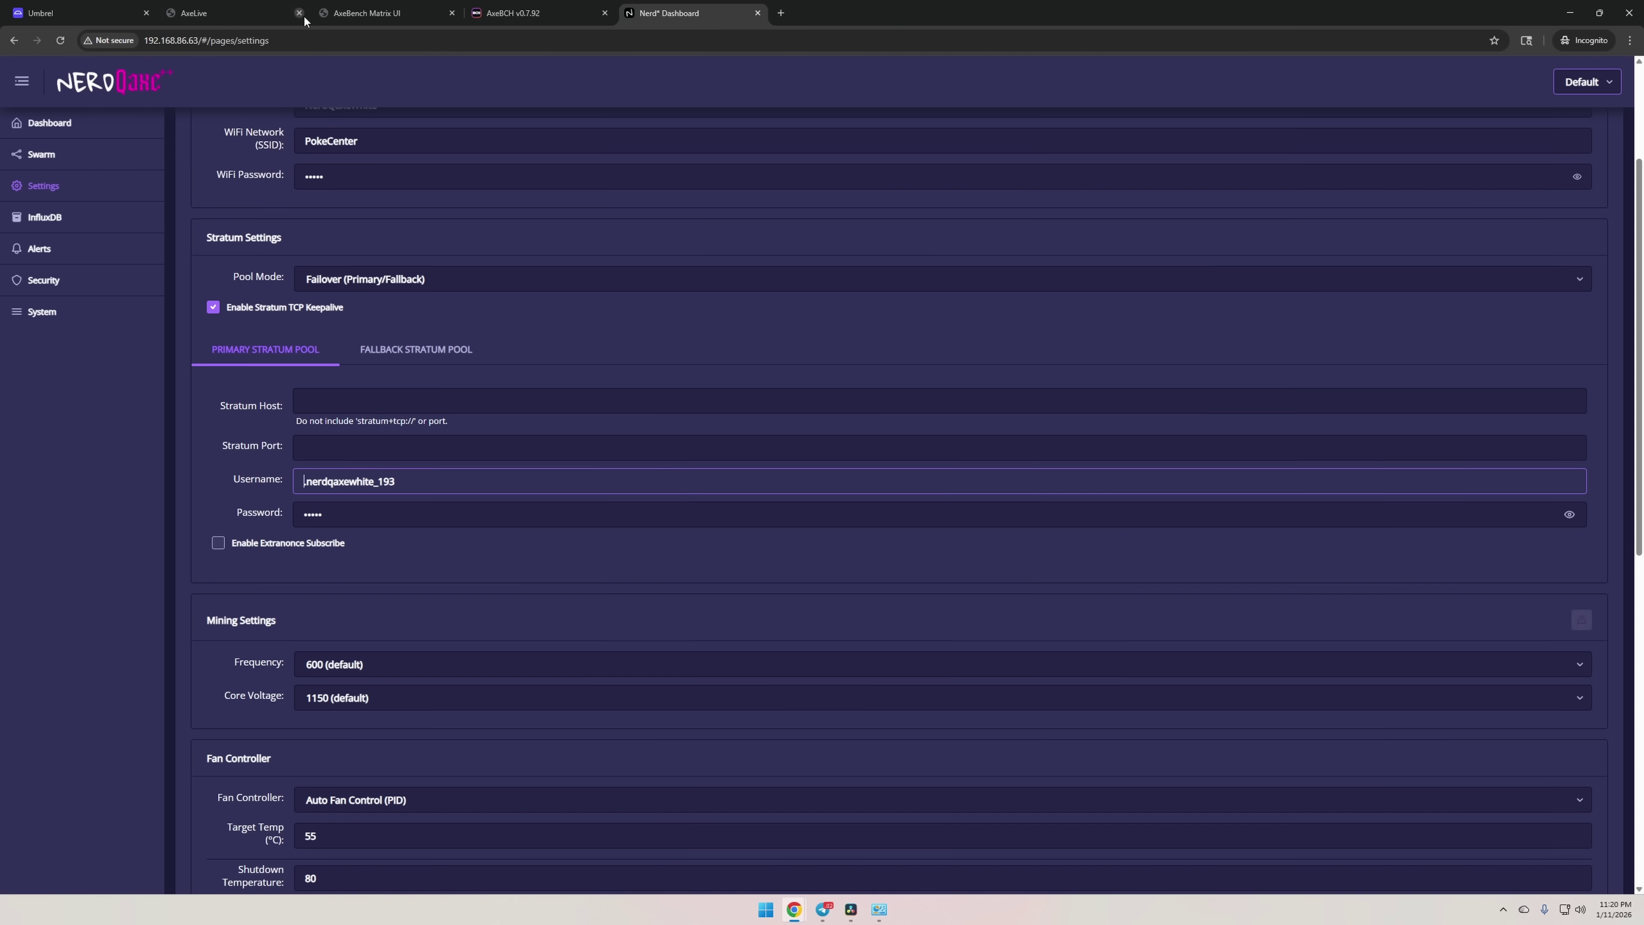
click(298, 13)
click(298, 13)
click(268, 13)
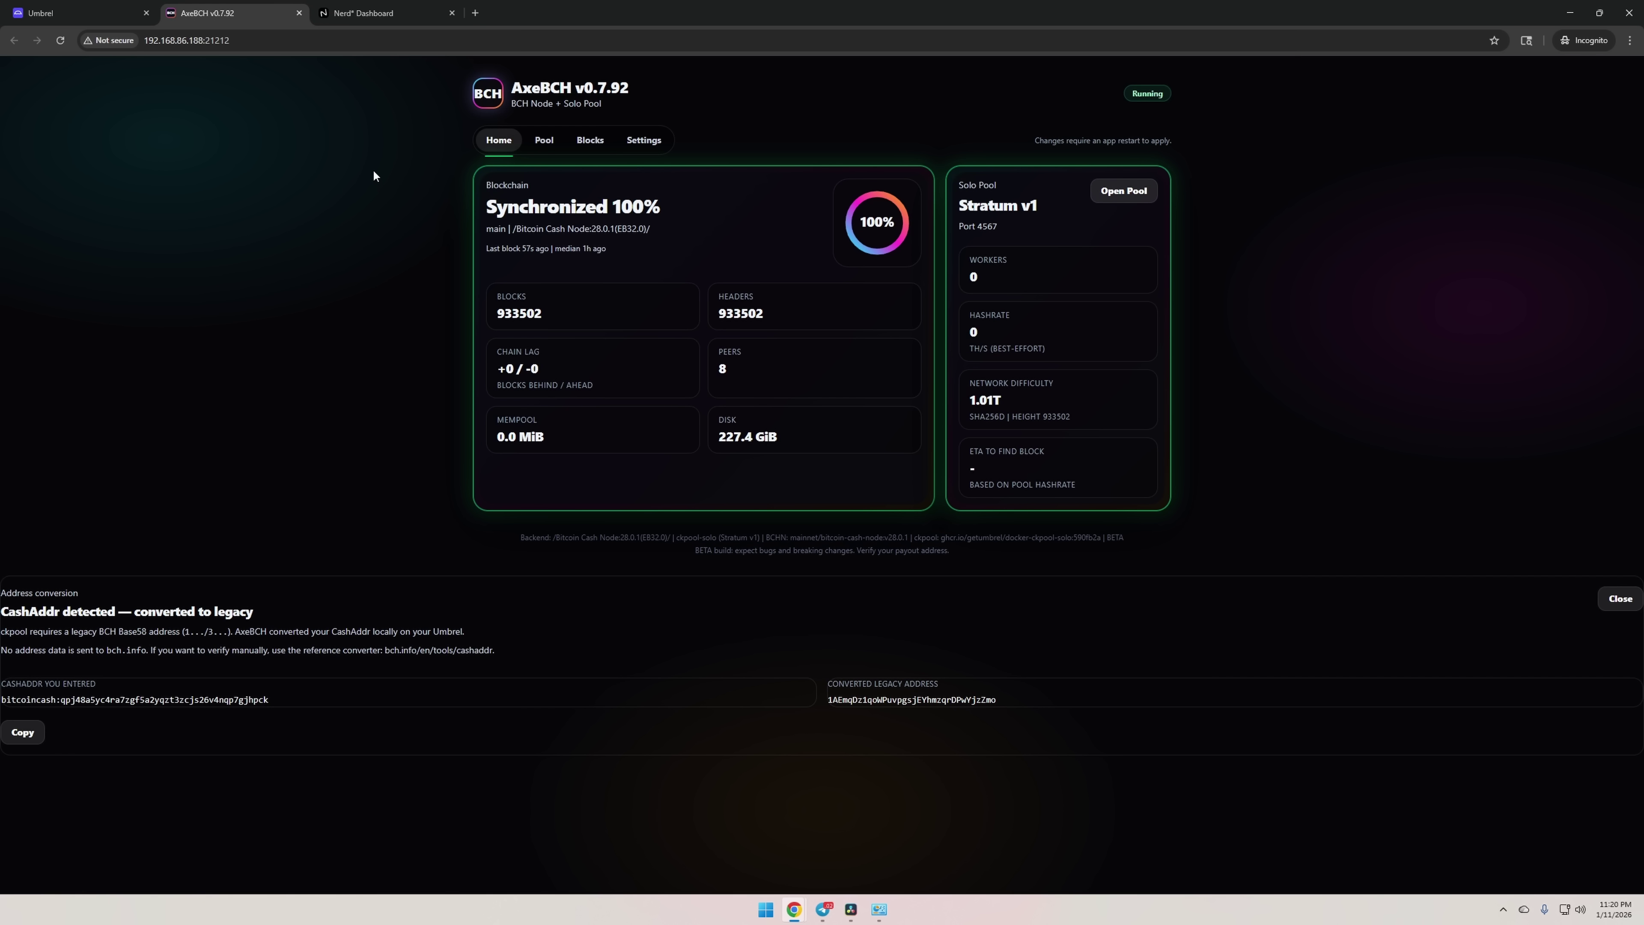
Copy the AxeBCH pool's stratum URL into the miner's stratum host, trimmed to 192.168.86.188.
click(544, 144)
scroll(823, 584, down, 5)
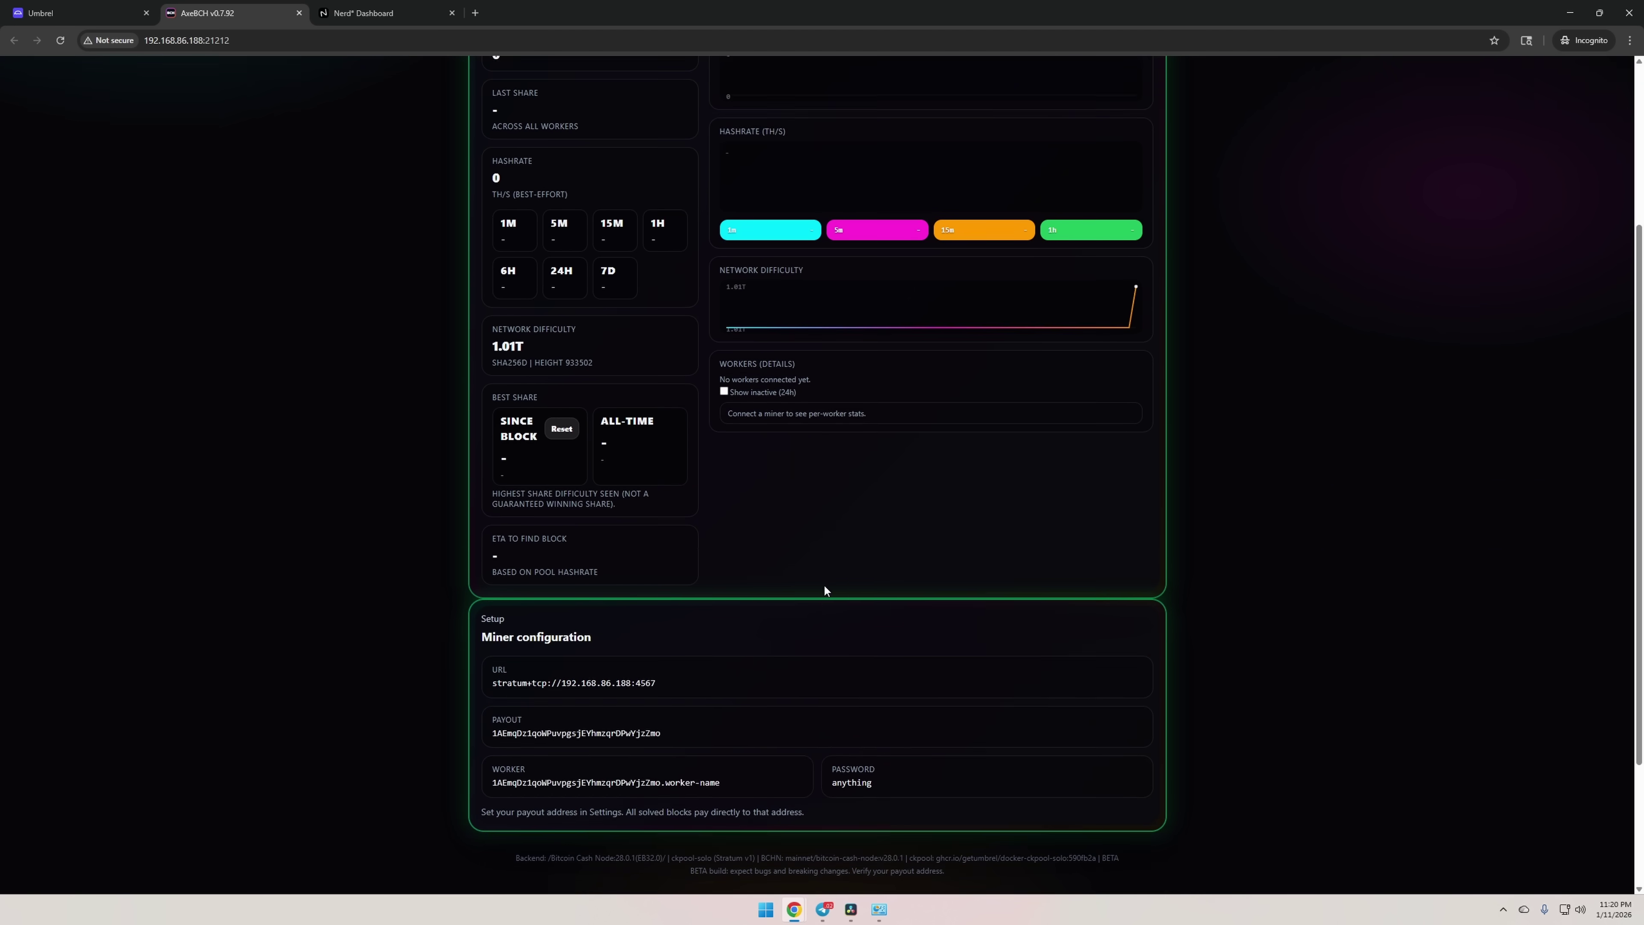
double_click(561, 501)
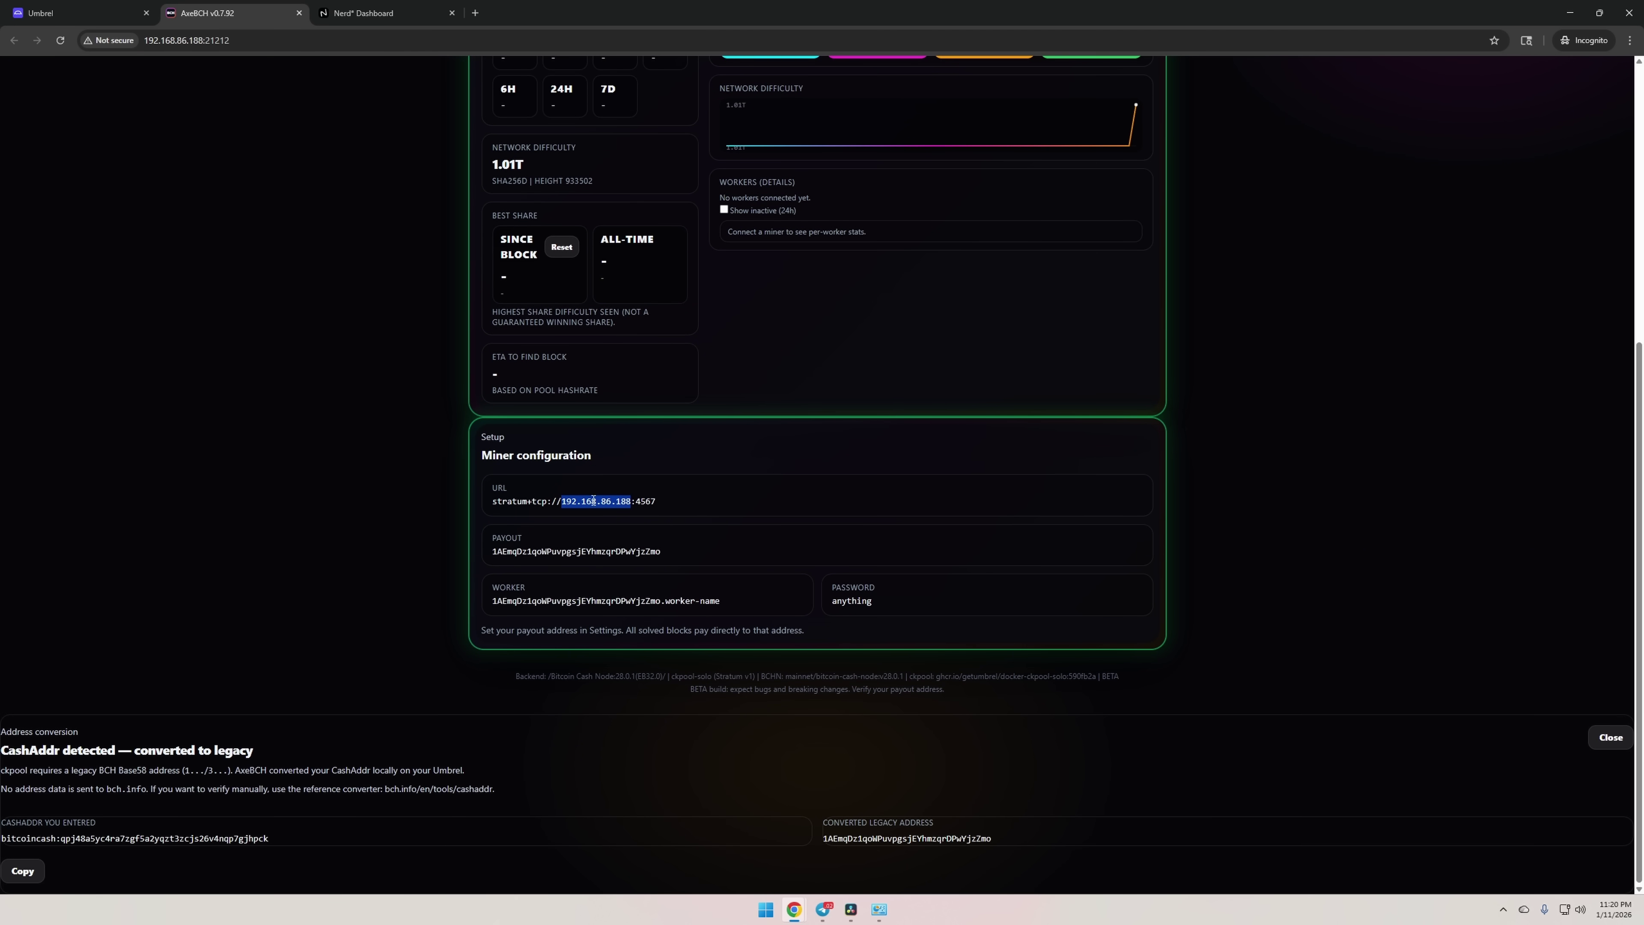
click(622, 502)
drag(631, 502, 483, 502)
key(ctrl+c)
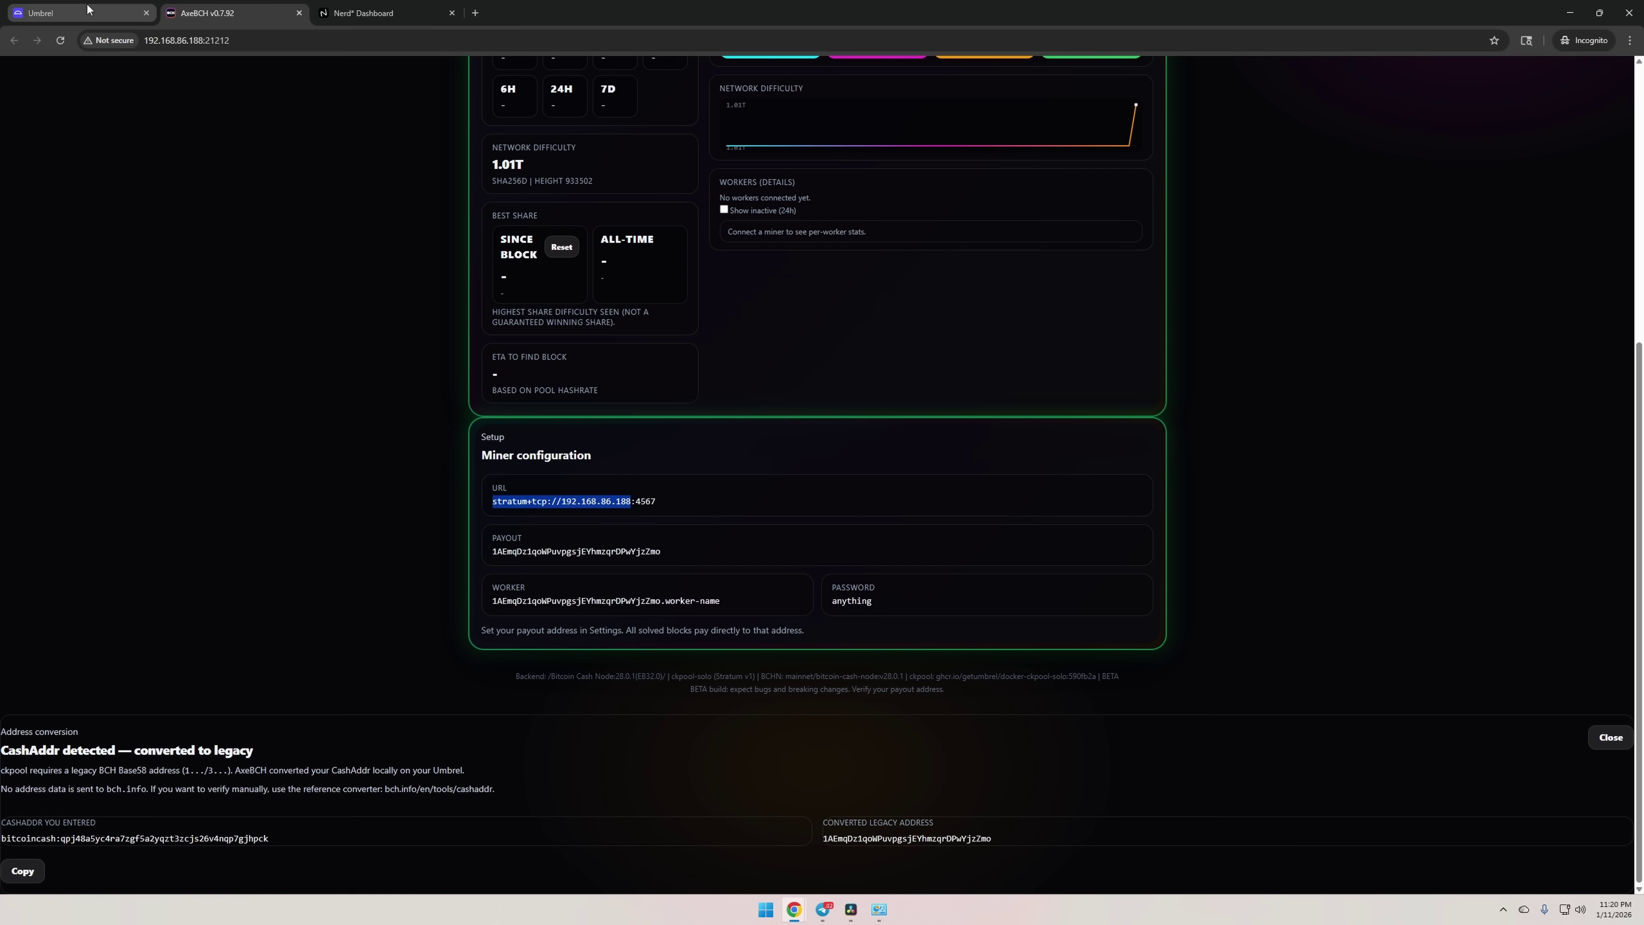
click(350, 13)
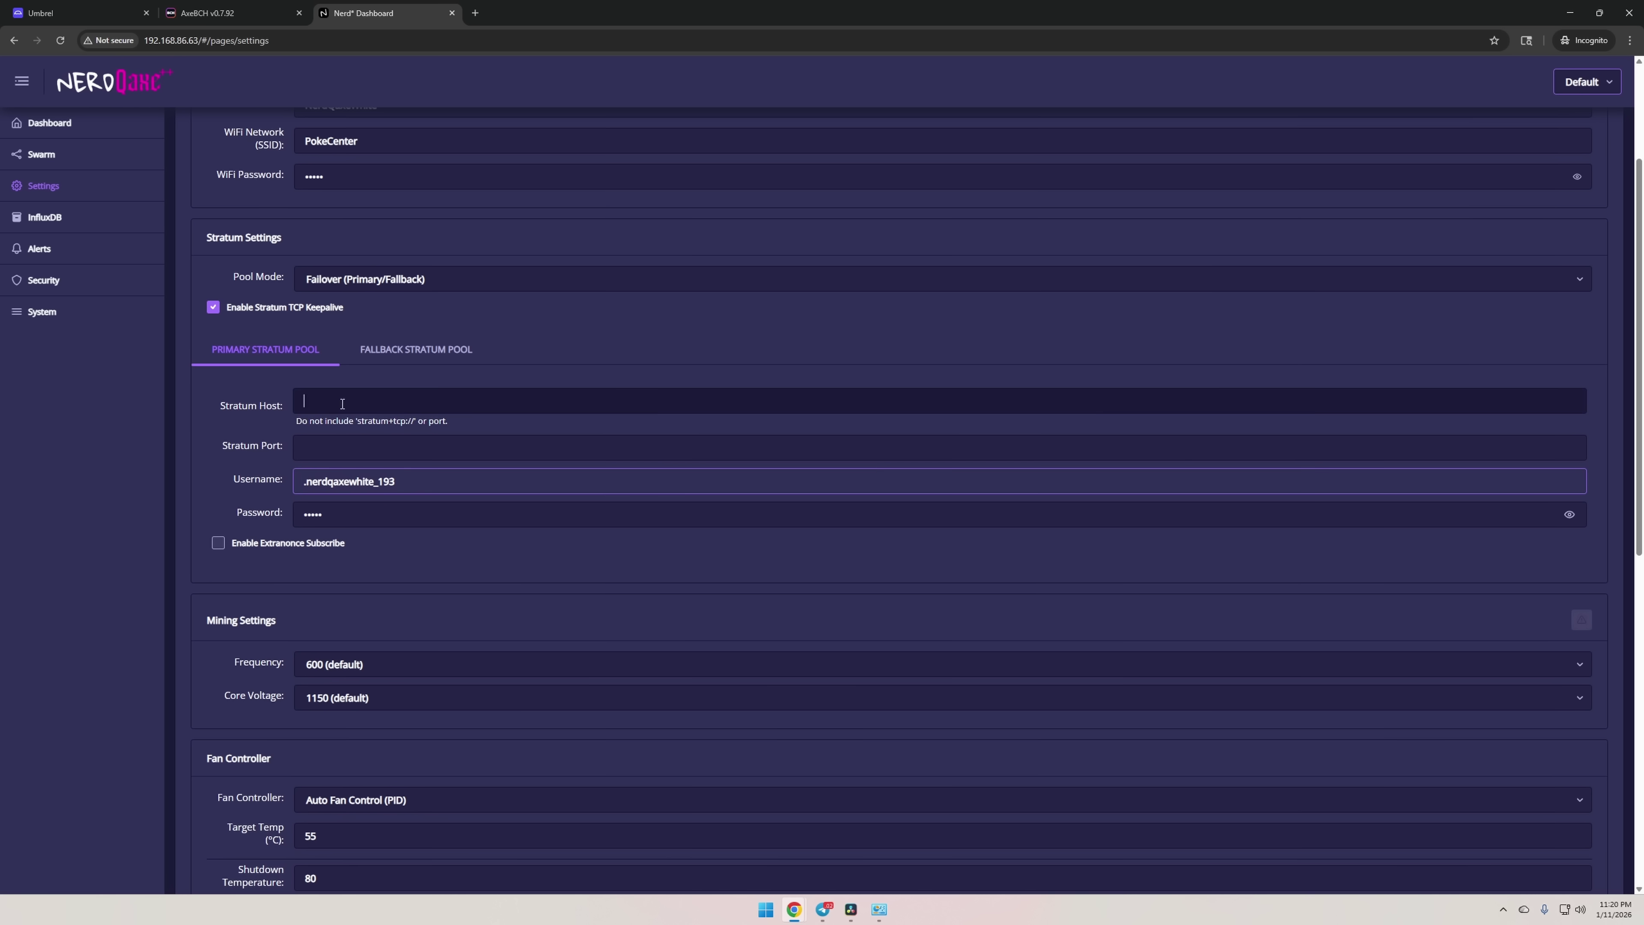
click(358, 405)
key(ctrl+v)
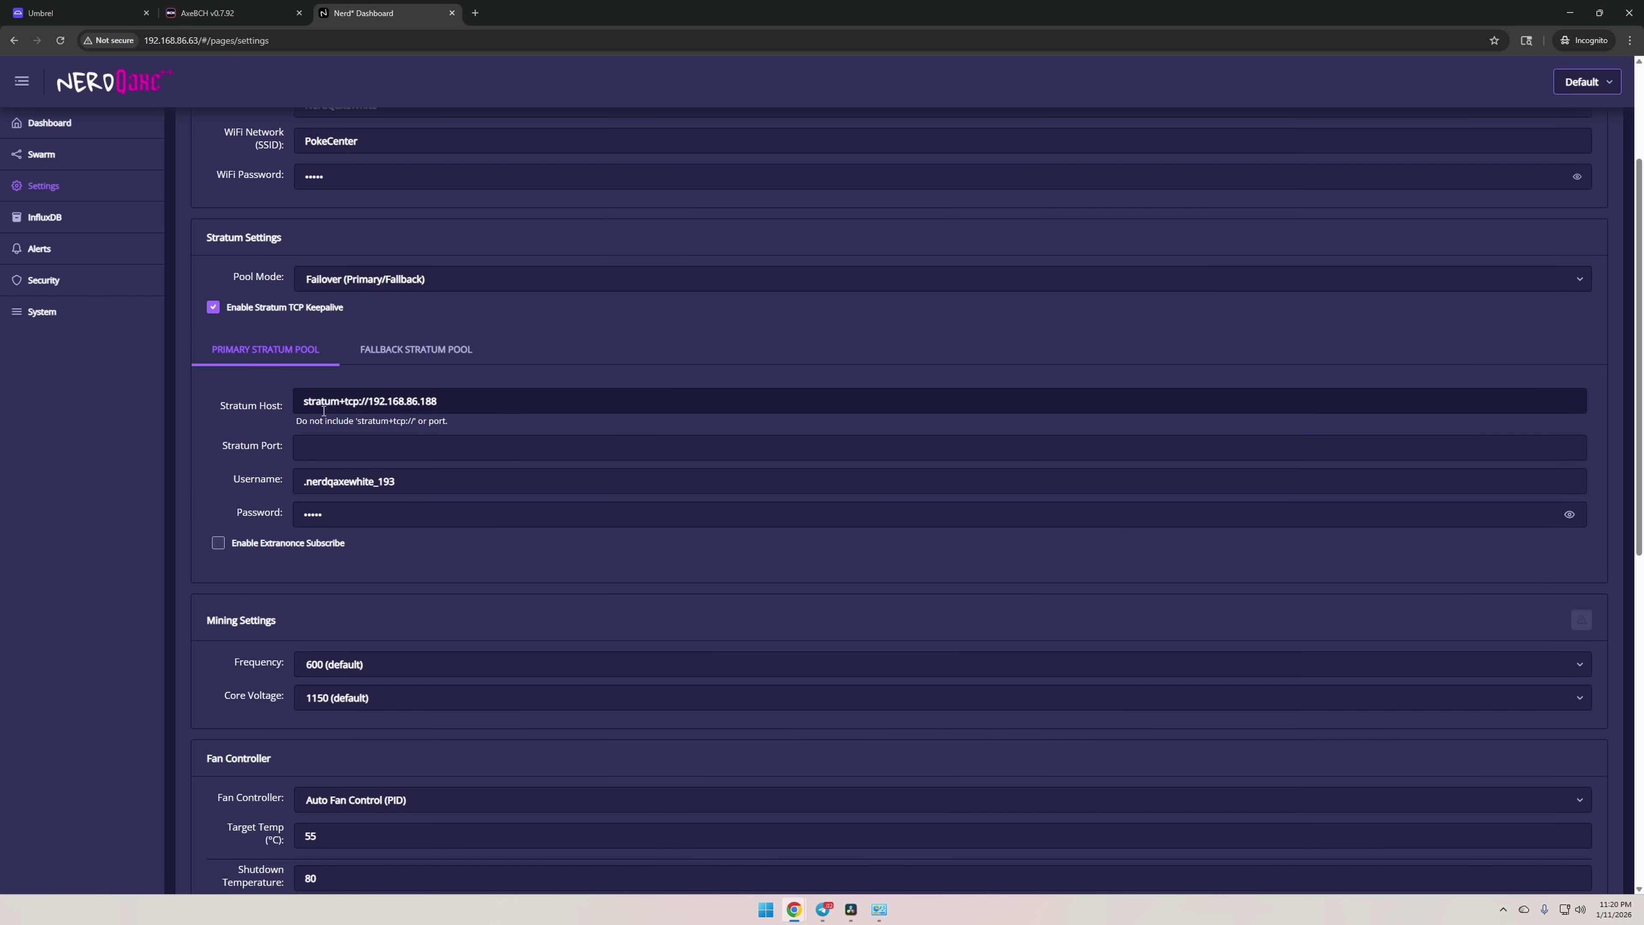
drag(370, 402, 257, 406)
key(BackSpace)
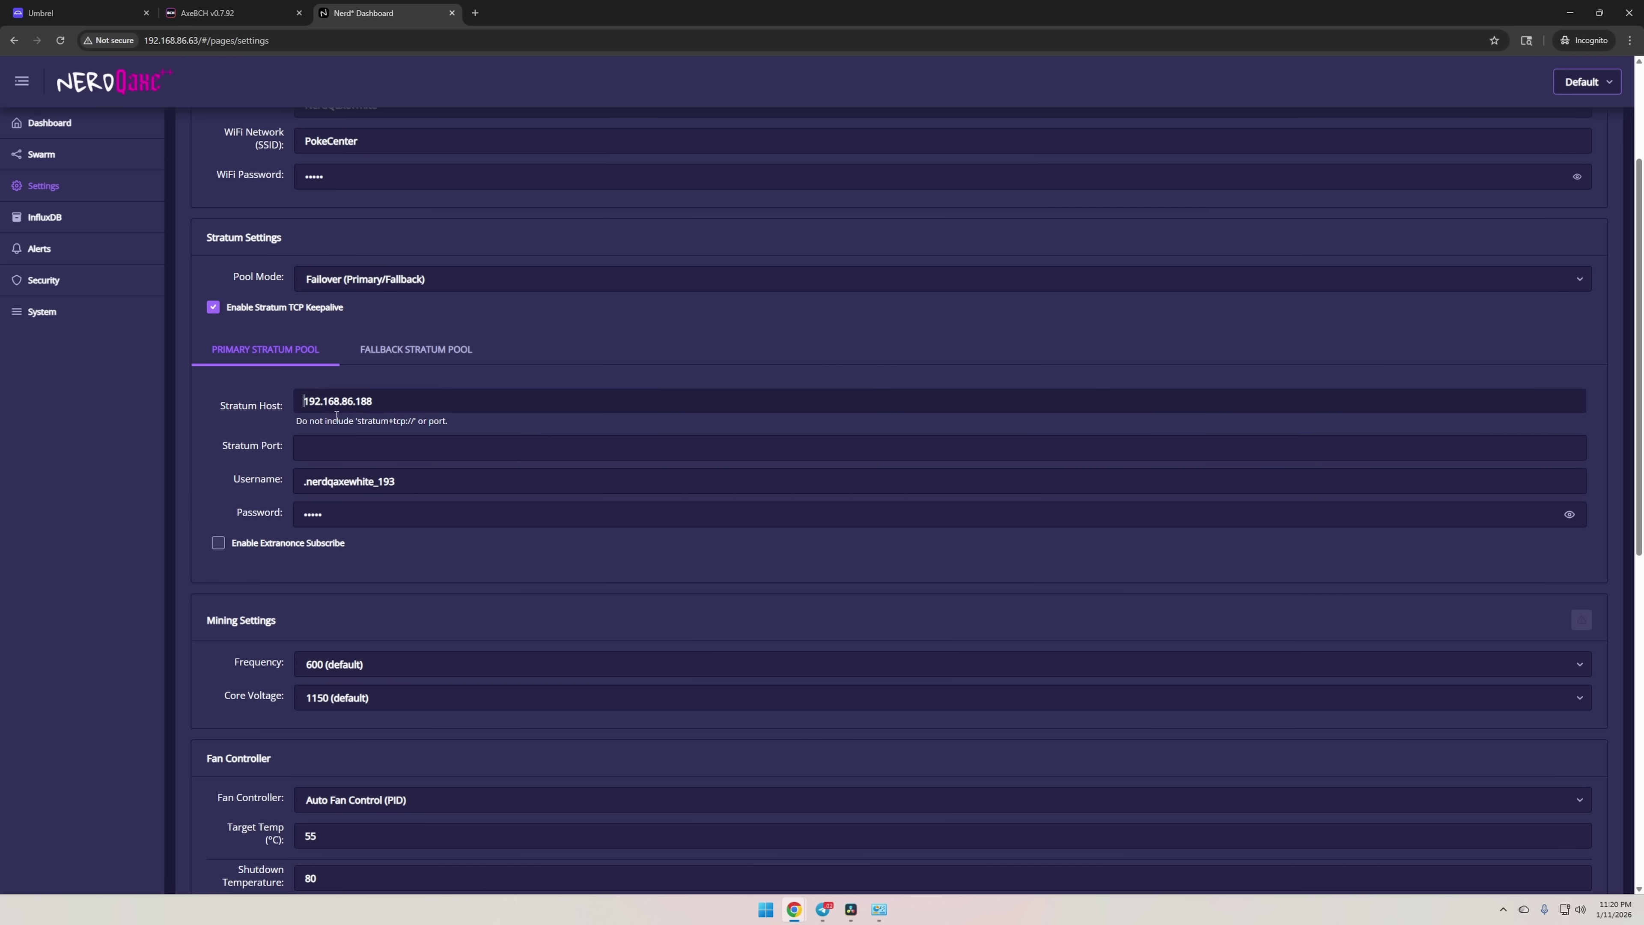
Copy the pool port 4567 into the miner's stratum port field.
click(210, 16)
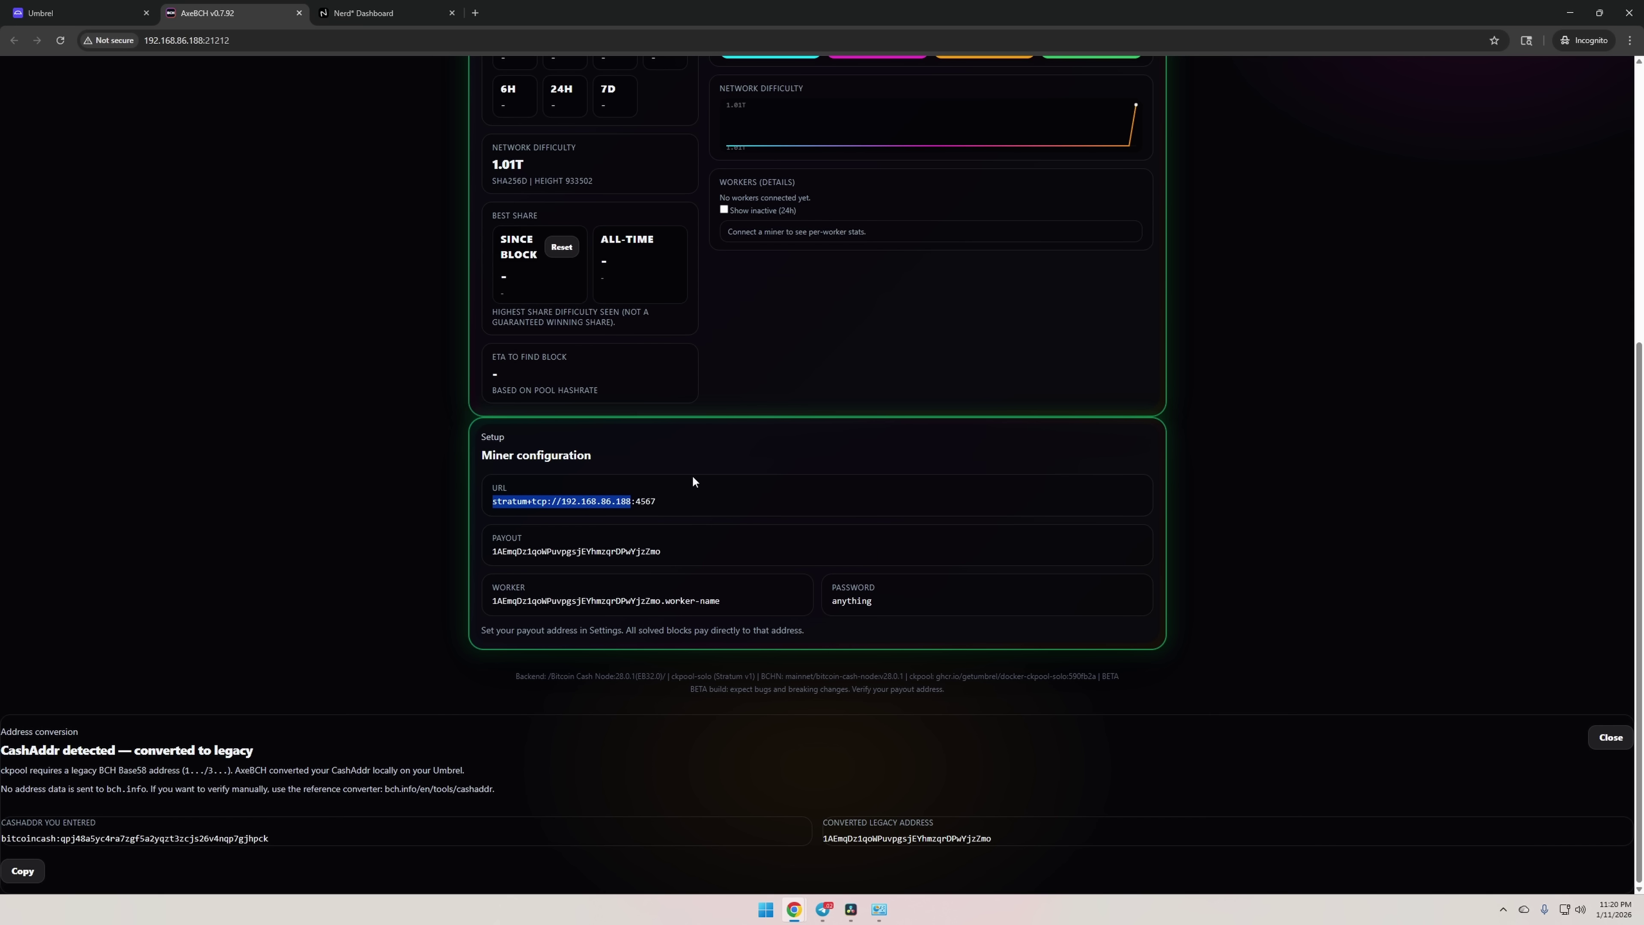
click(657, 501)
drag(634, 502, 657, 502)
key(ctrl+c)
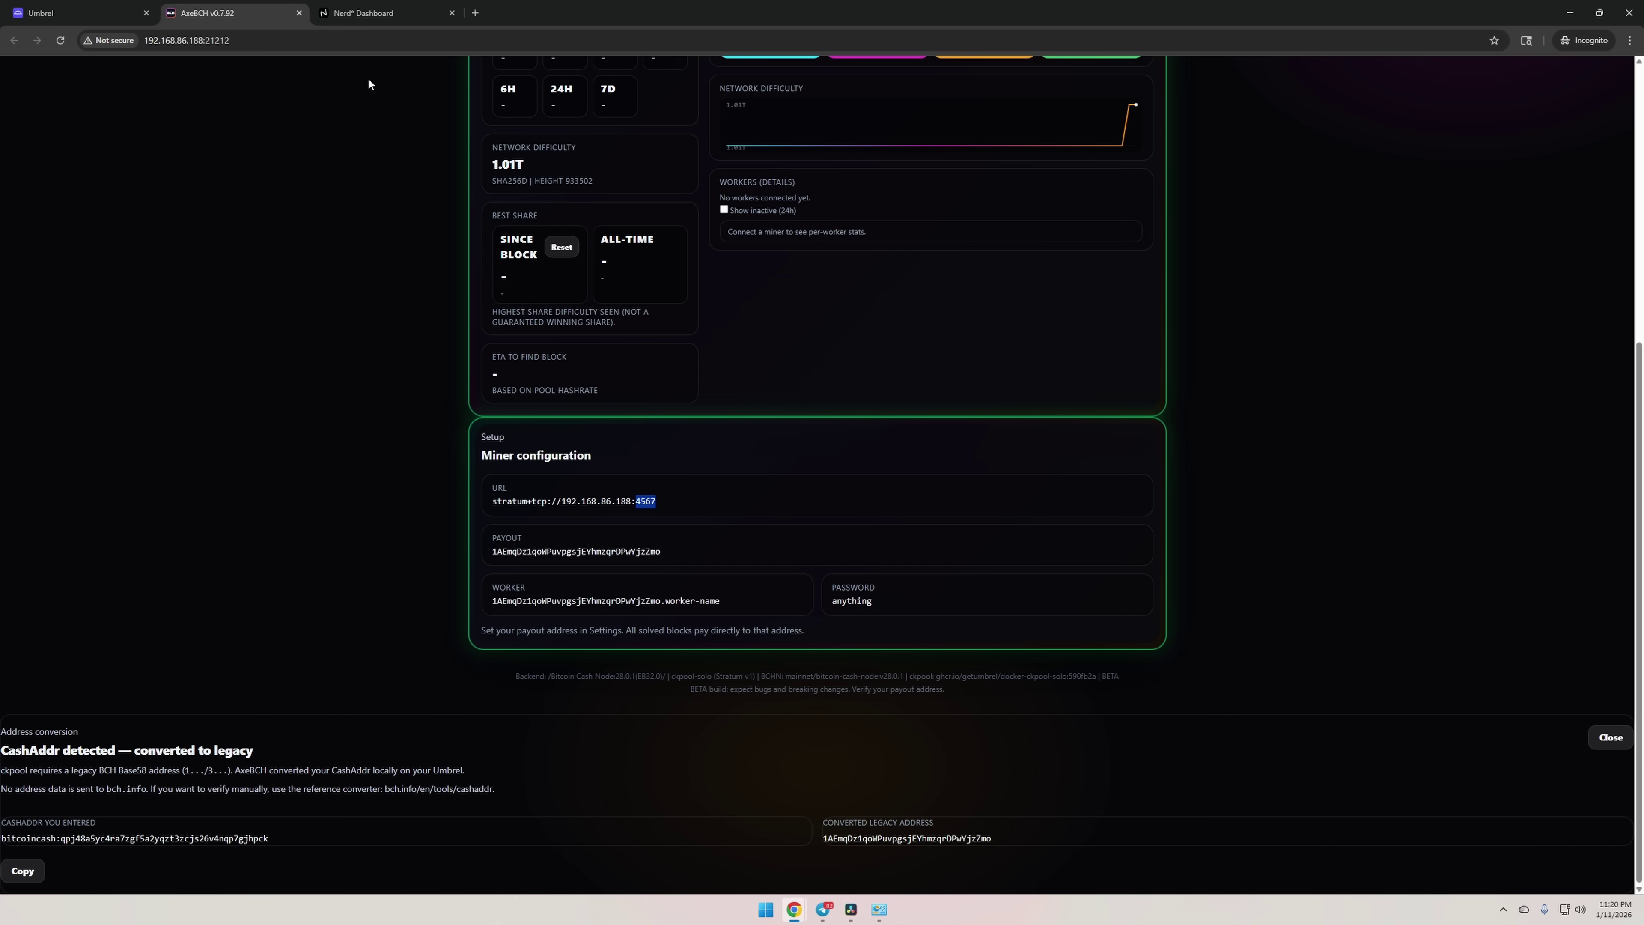
click(71, 13)
click(363, 12)
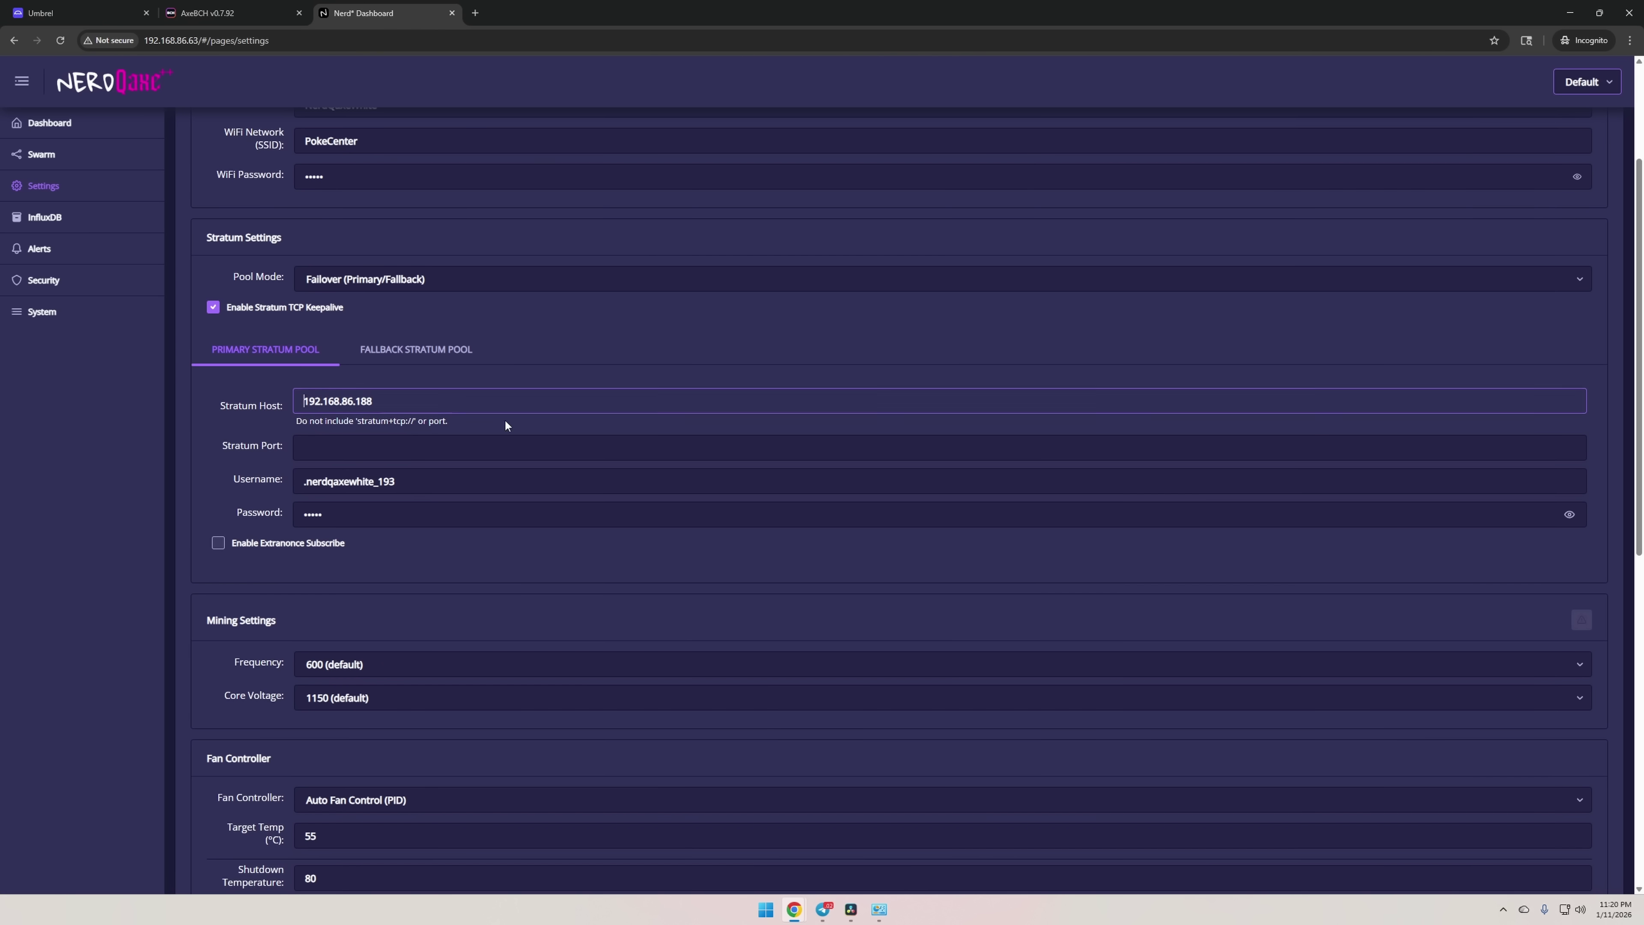
click(415, 449)
key(ctrl+v)
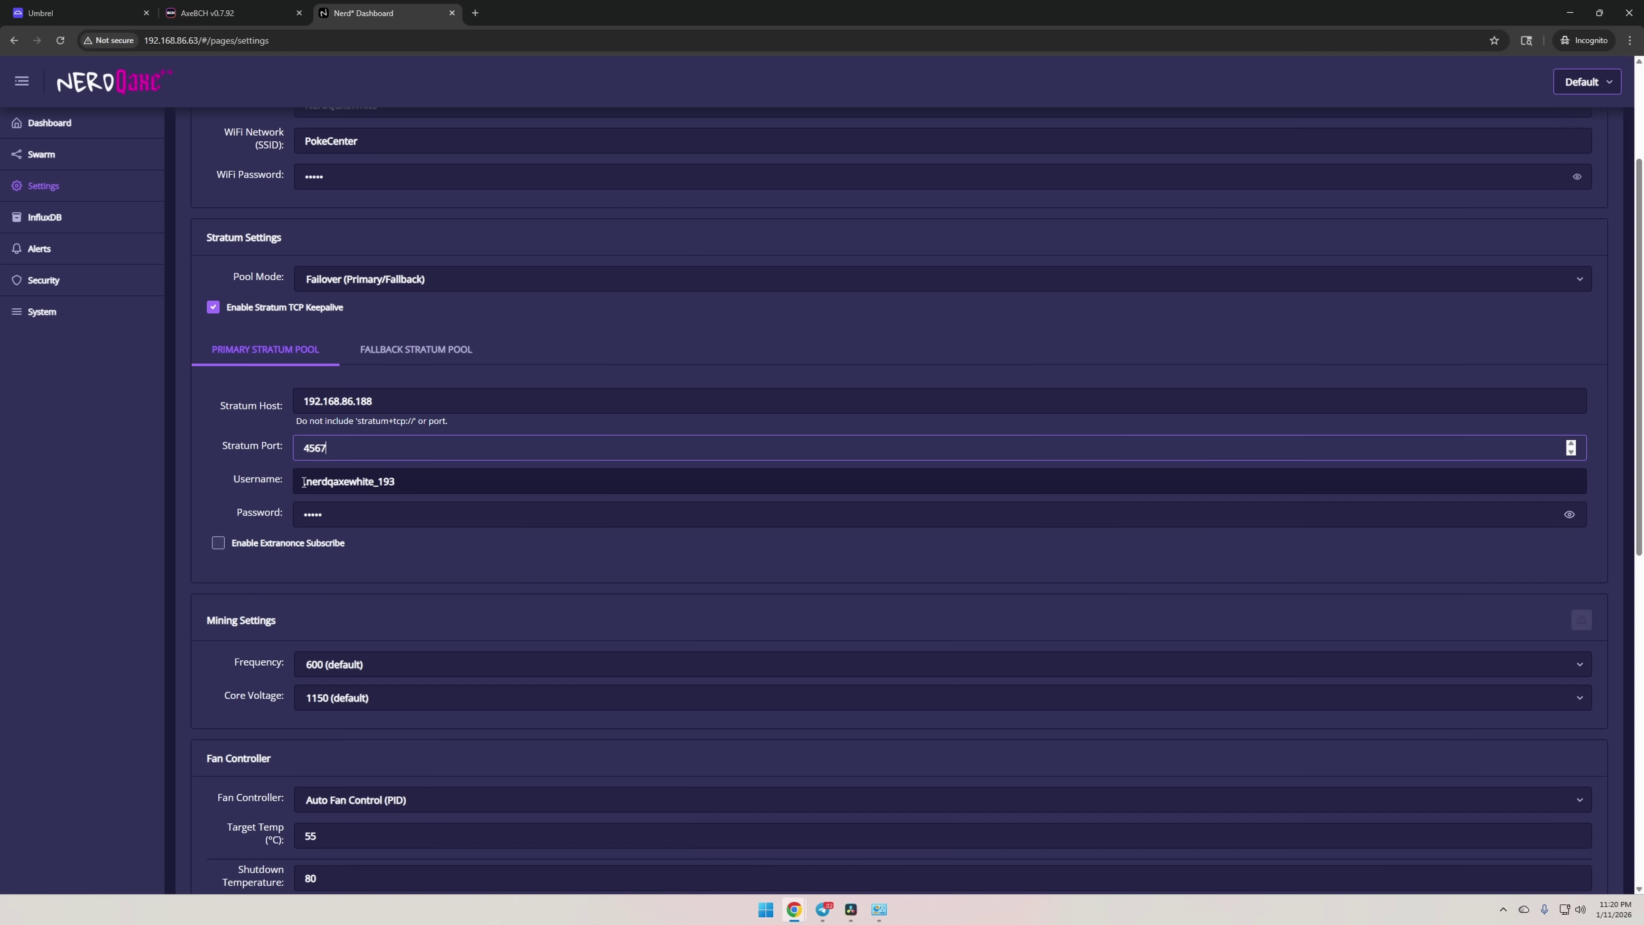
Put the BCH payout address before the worker name, then save and restart the miner.
key(alt+Tab)
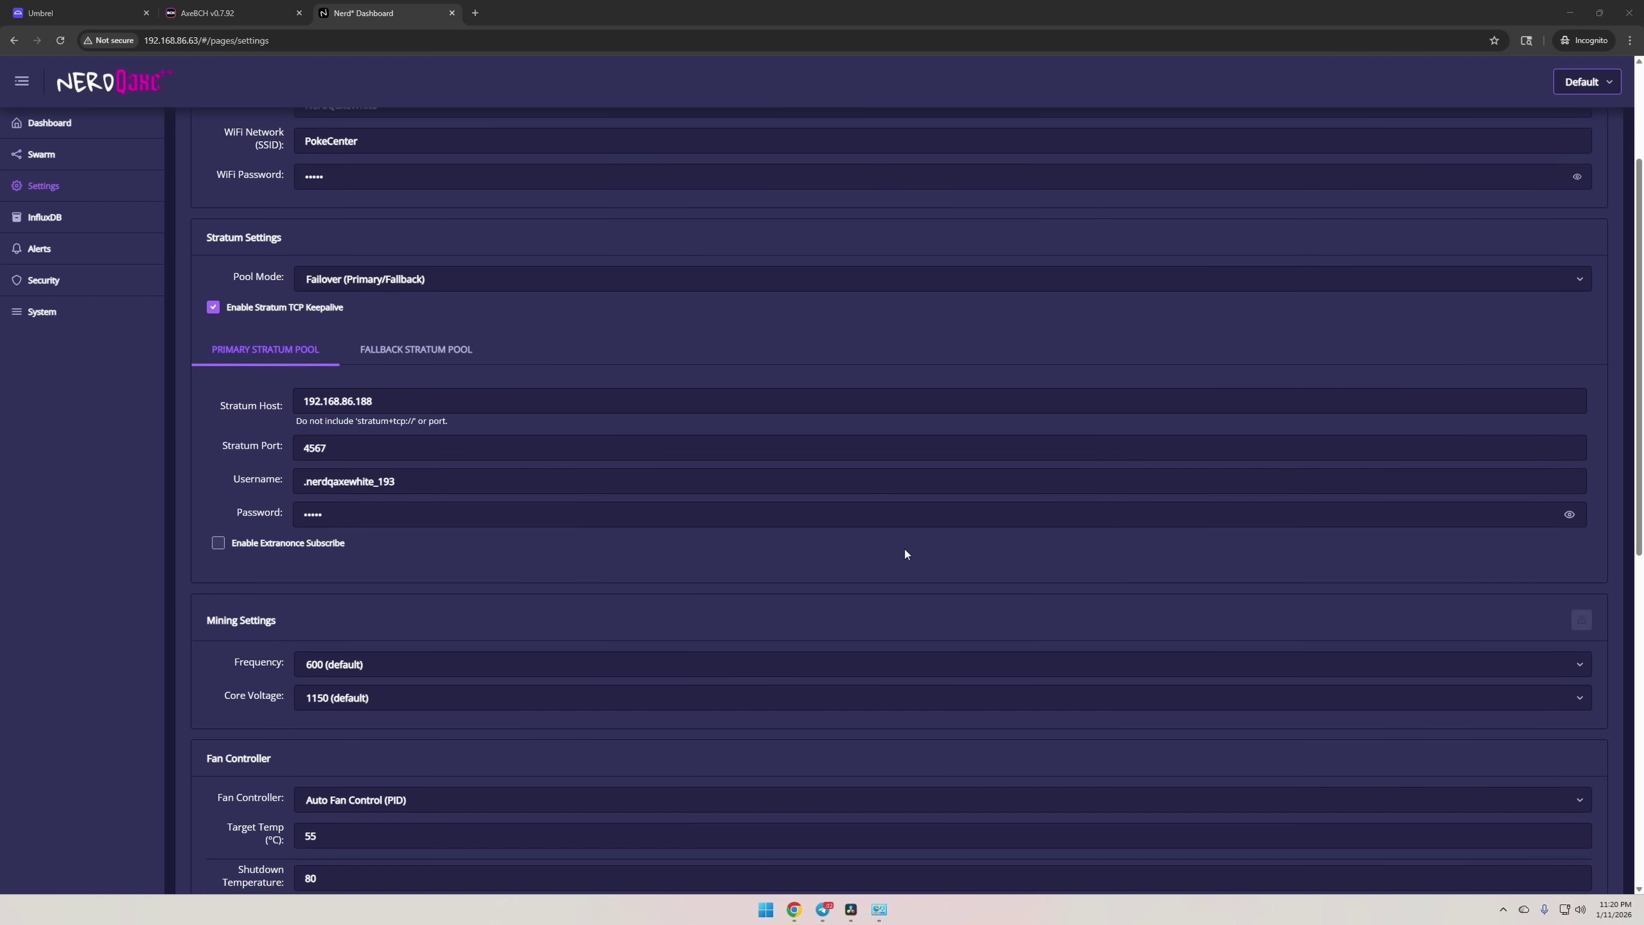
click(304, 481)
text(bitcoincash:qpj48a5yc4ra7zgf5a2yqzt3zcjs26v4nqp7gjhpck.)
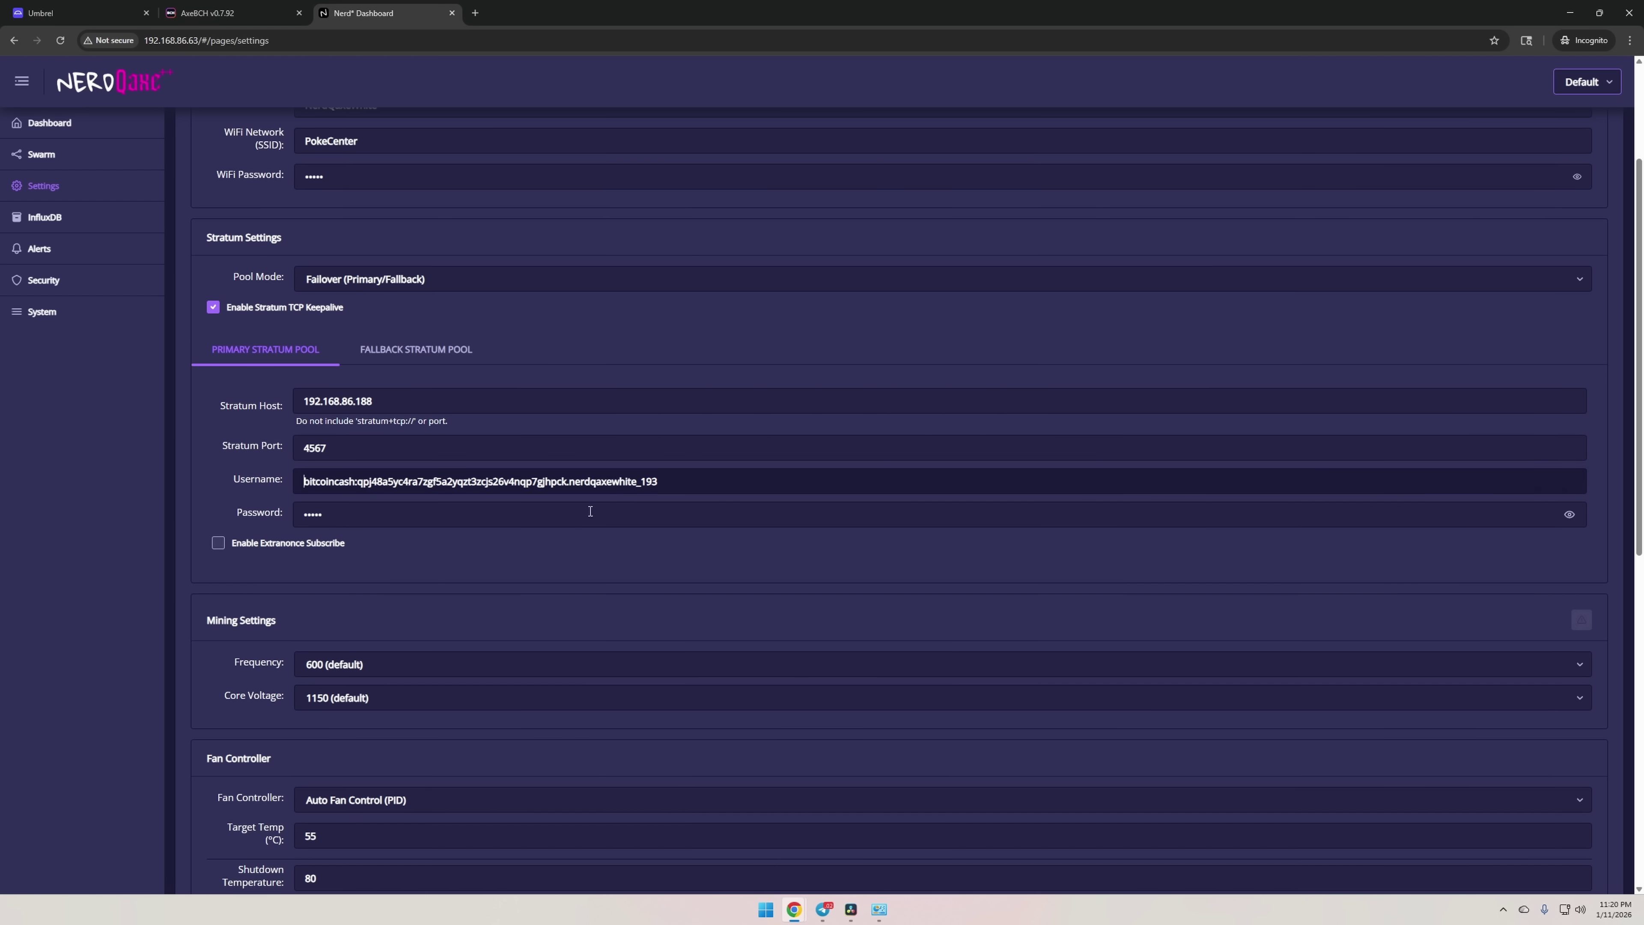
scroll(765, 684, down, 5)
click(220, 704)
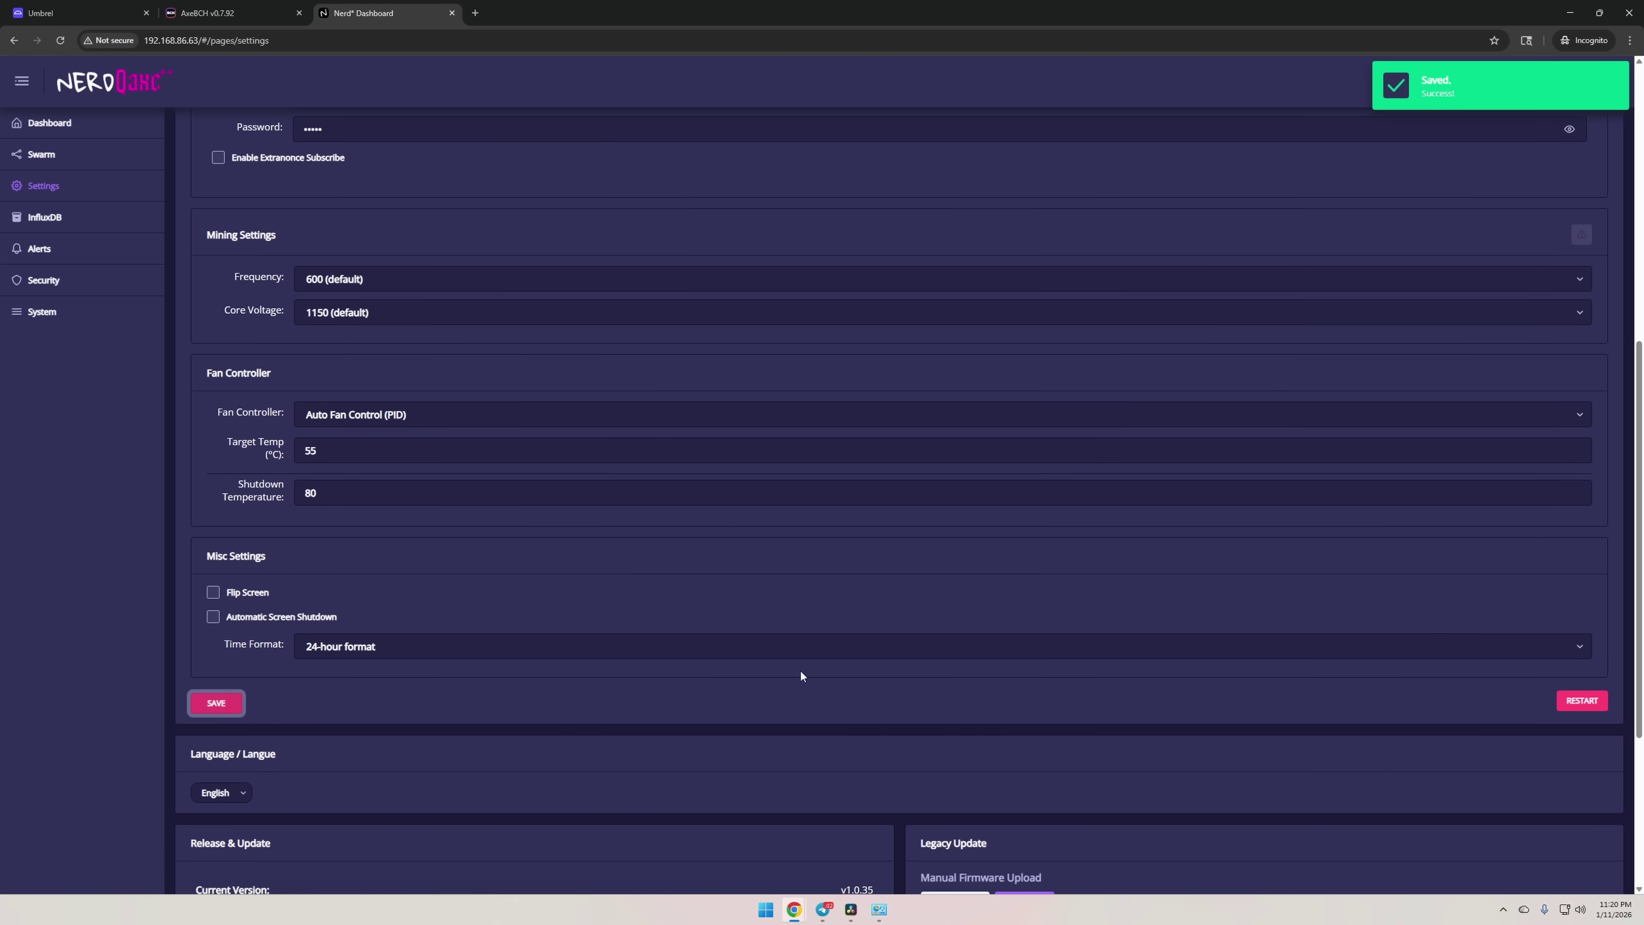
click(1579, 700)
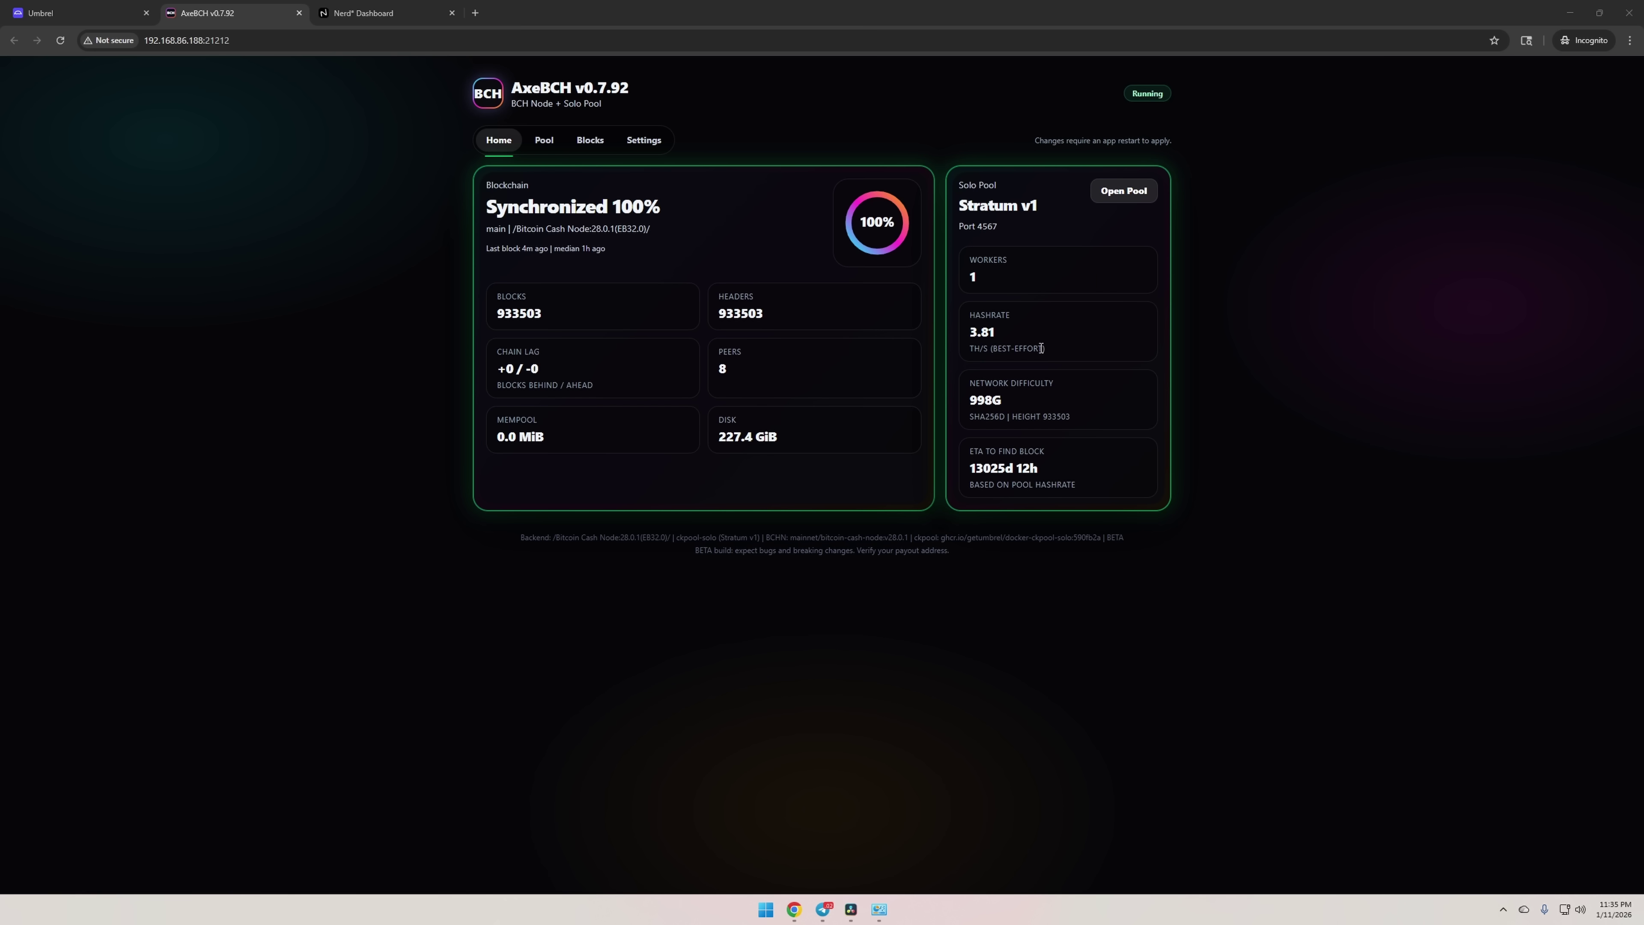
On AxeBCH's Pool view, select the payout address and suggested worker in Miner configuration.
click(543, 141)
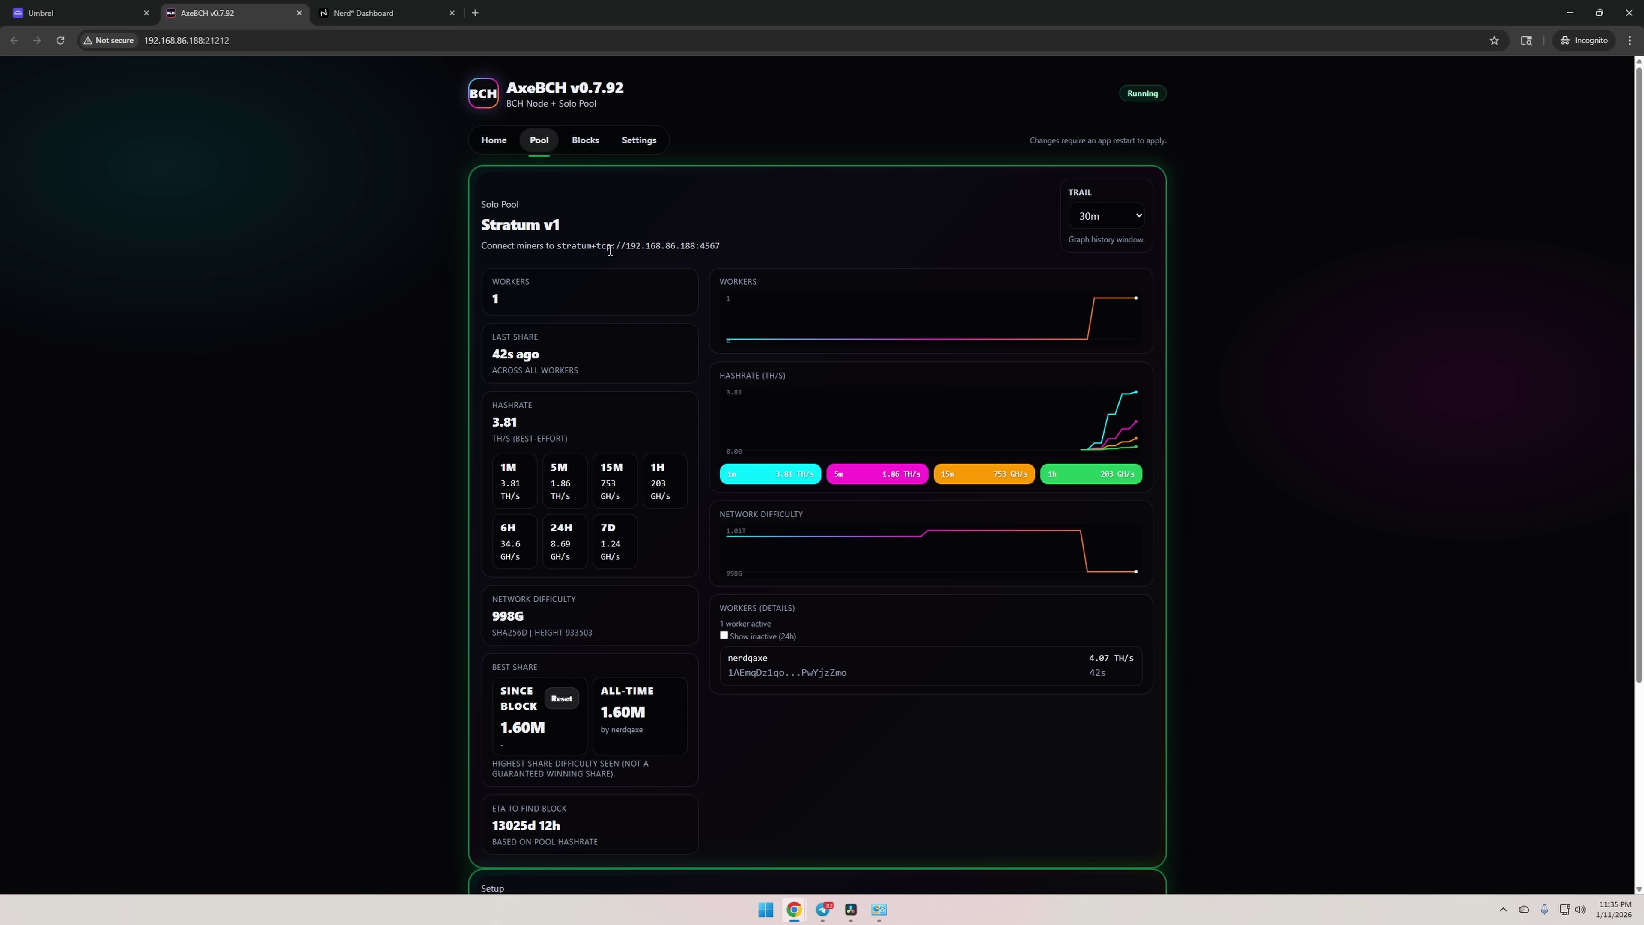
scroll(698, 394, down, 4)
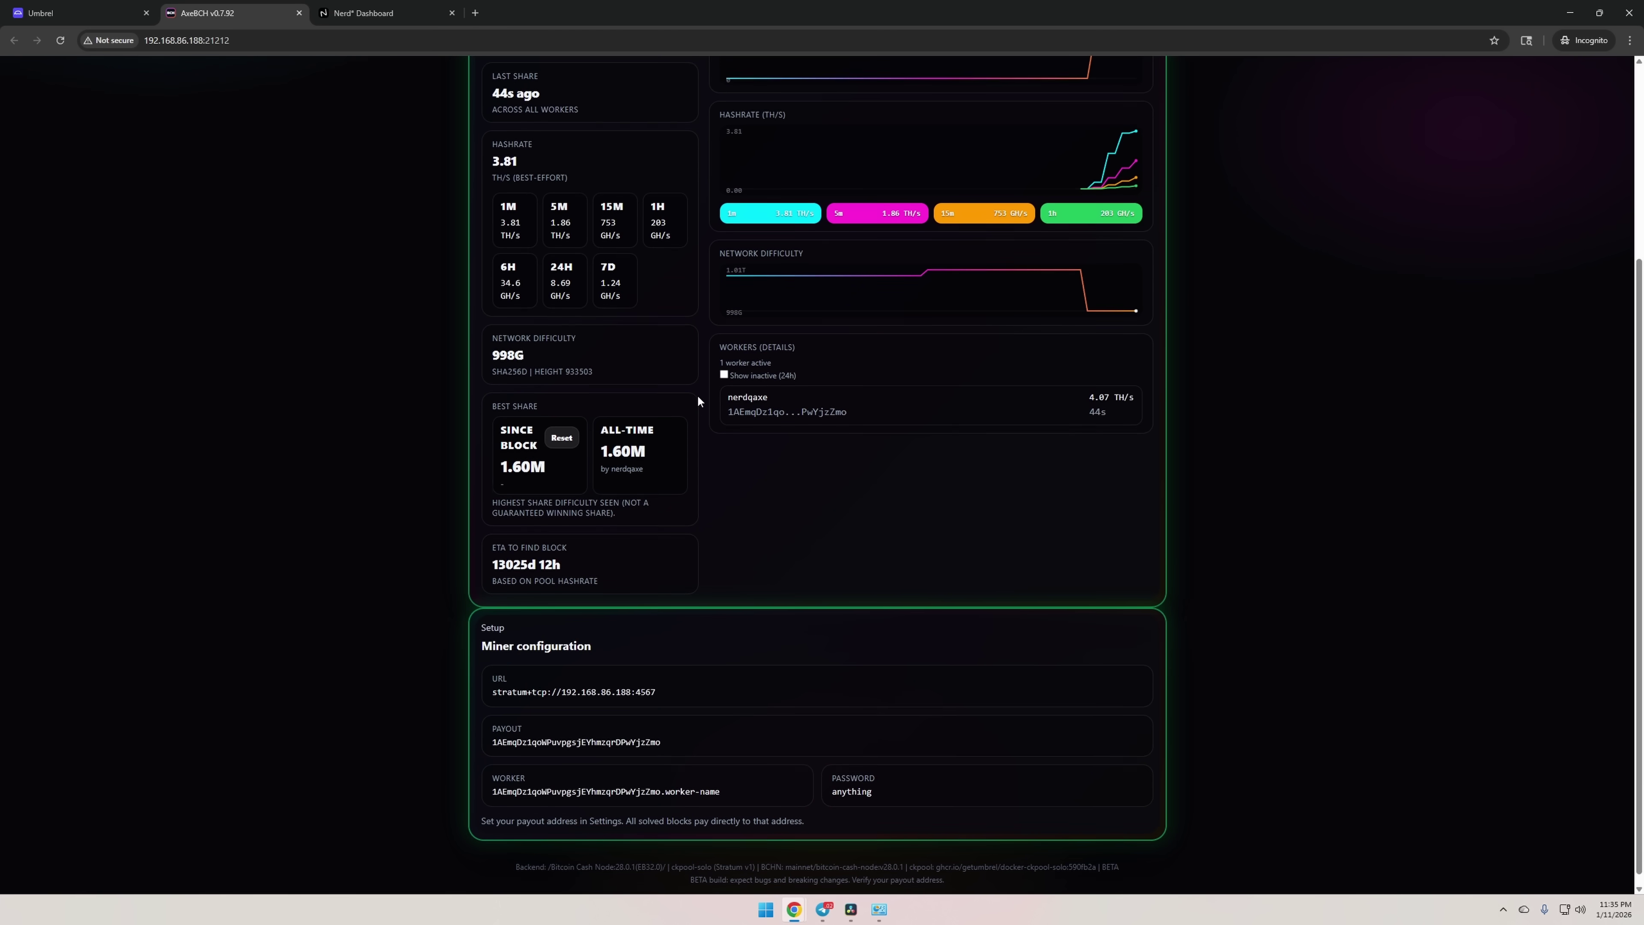
drag(493, 730, 672, 737)
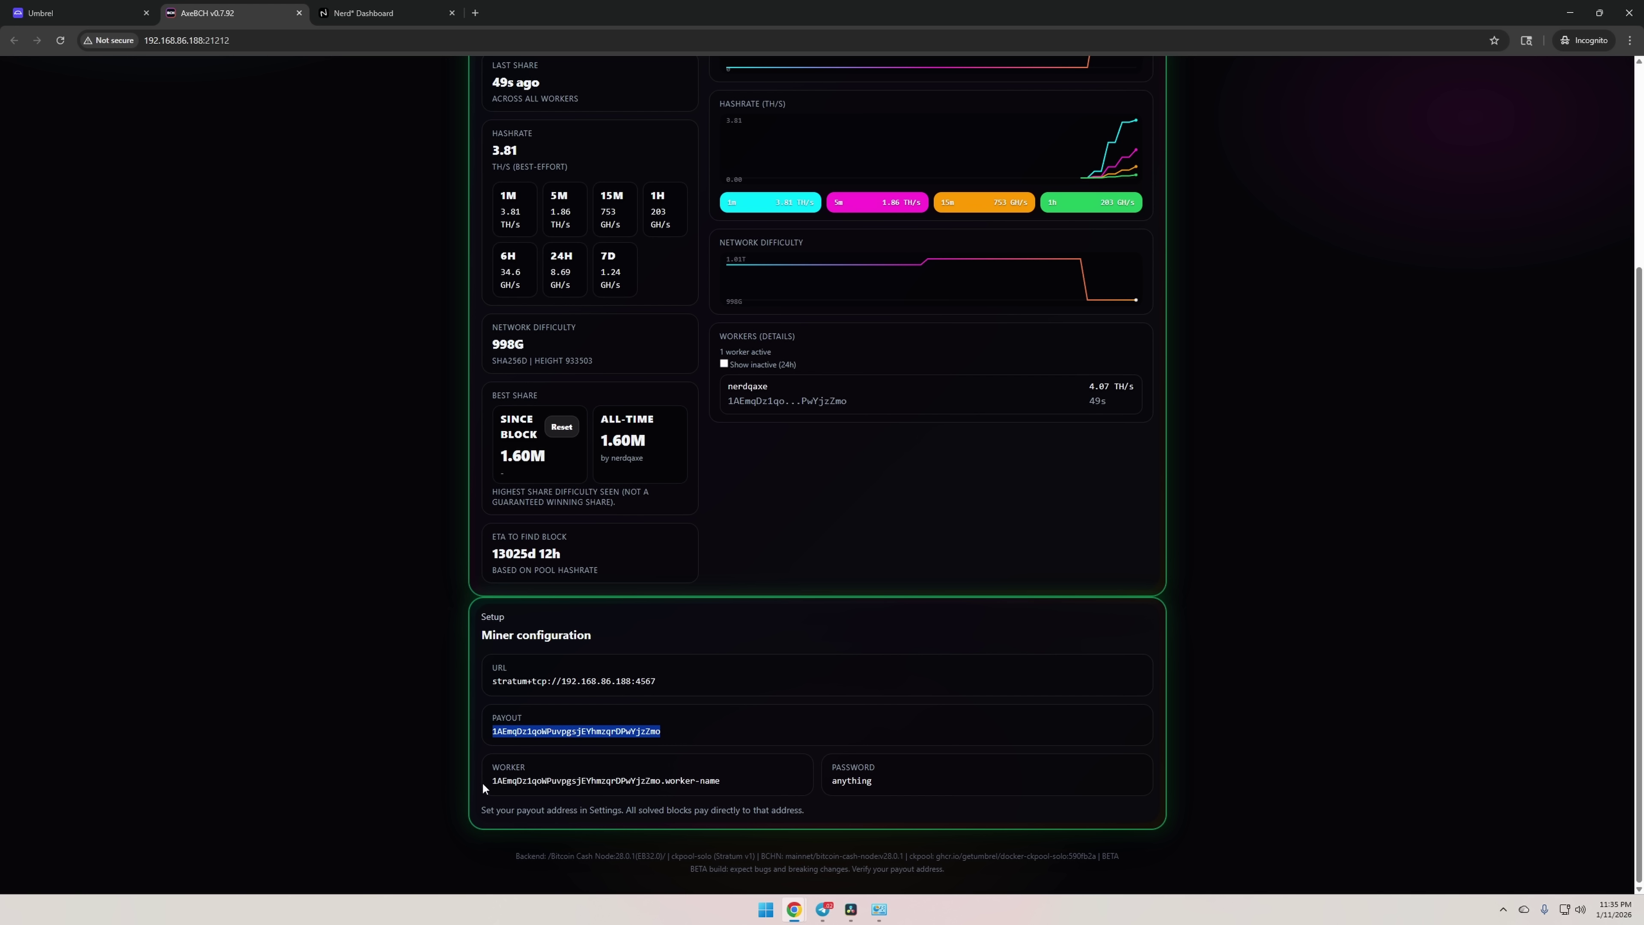
drag(492, 777, 721, 786)
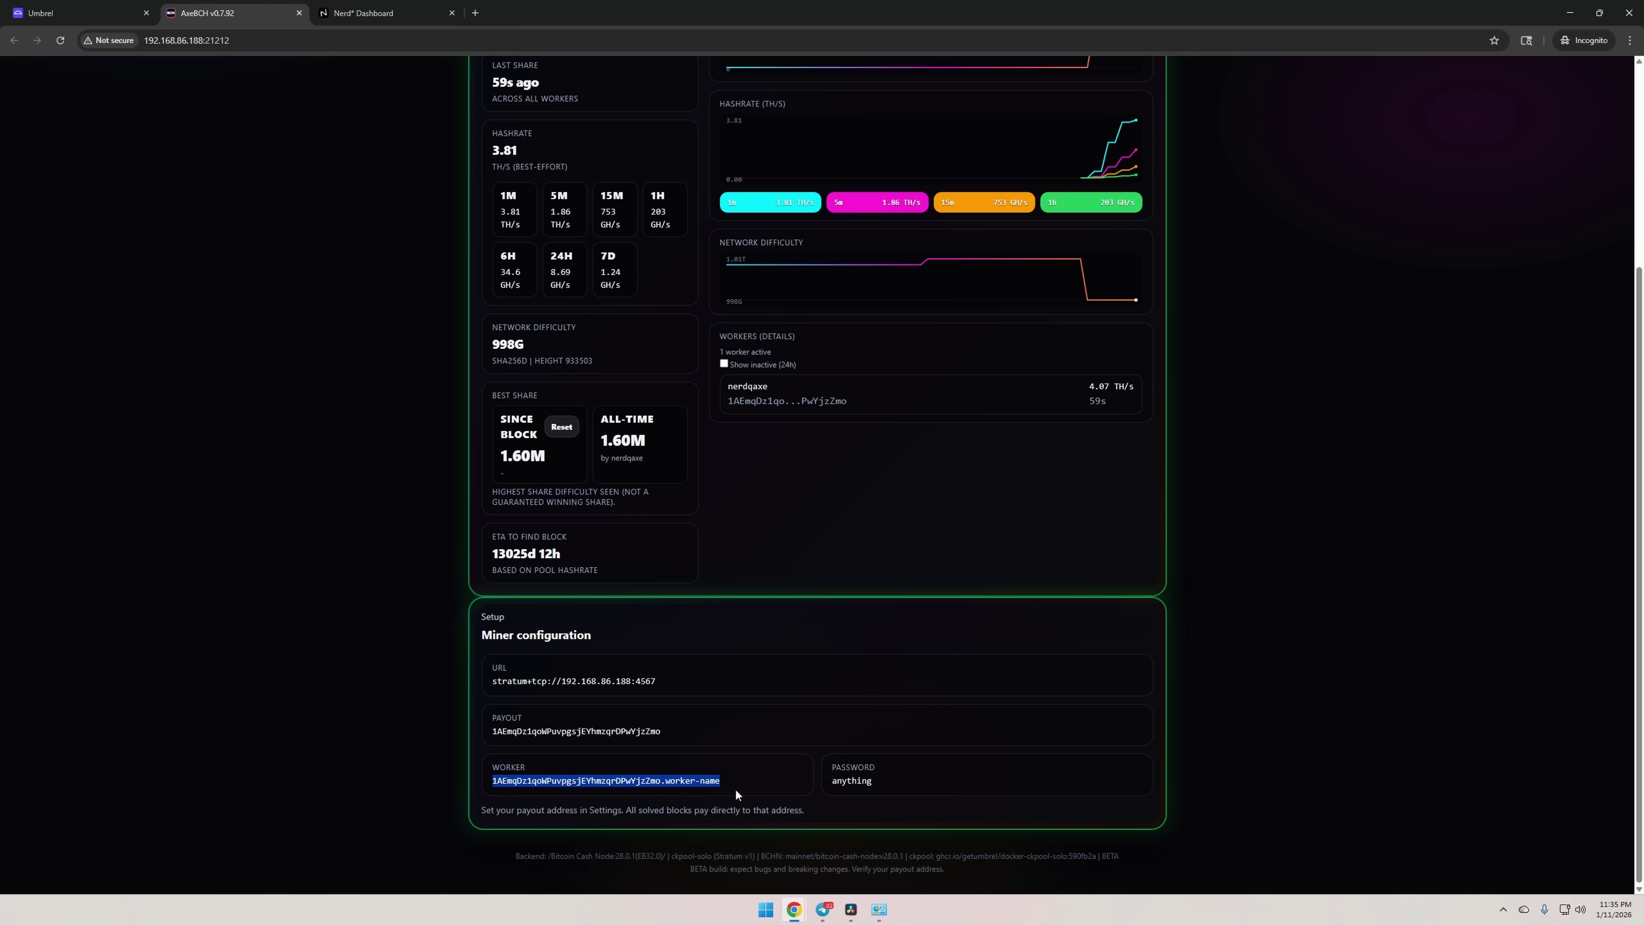
Show AxeBCH's Settings page with the solo payout address and Mixed difficulty preset.
scroll(683, 688, up, 4)
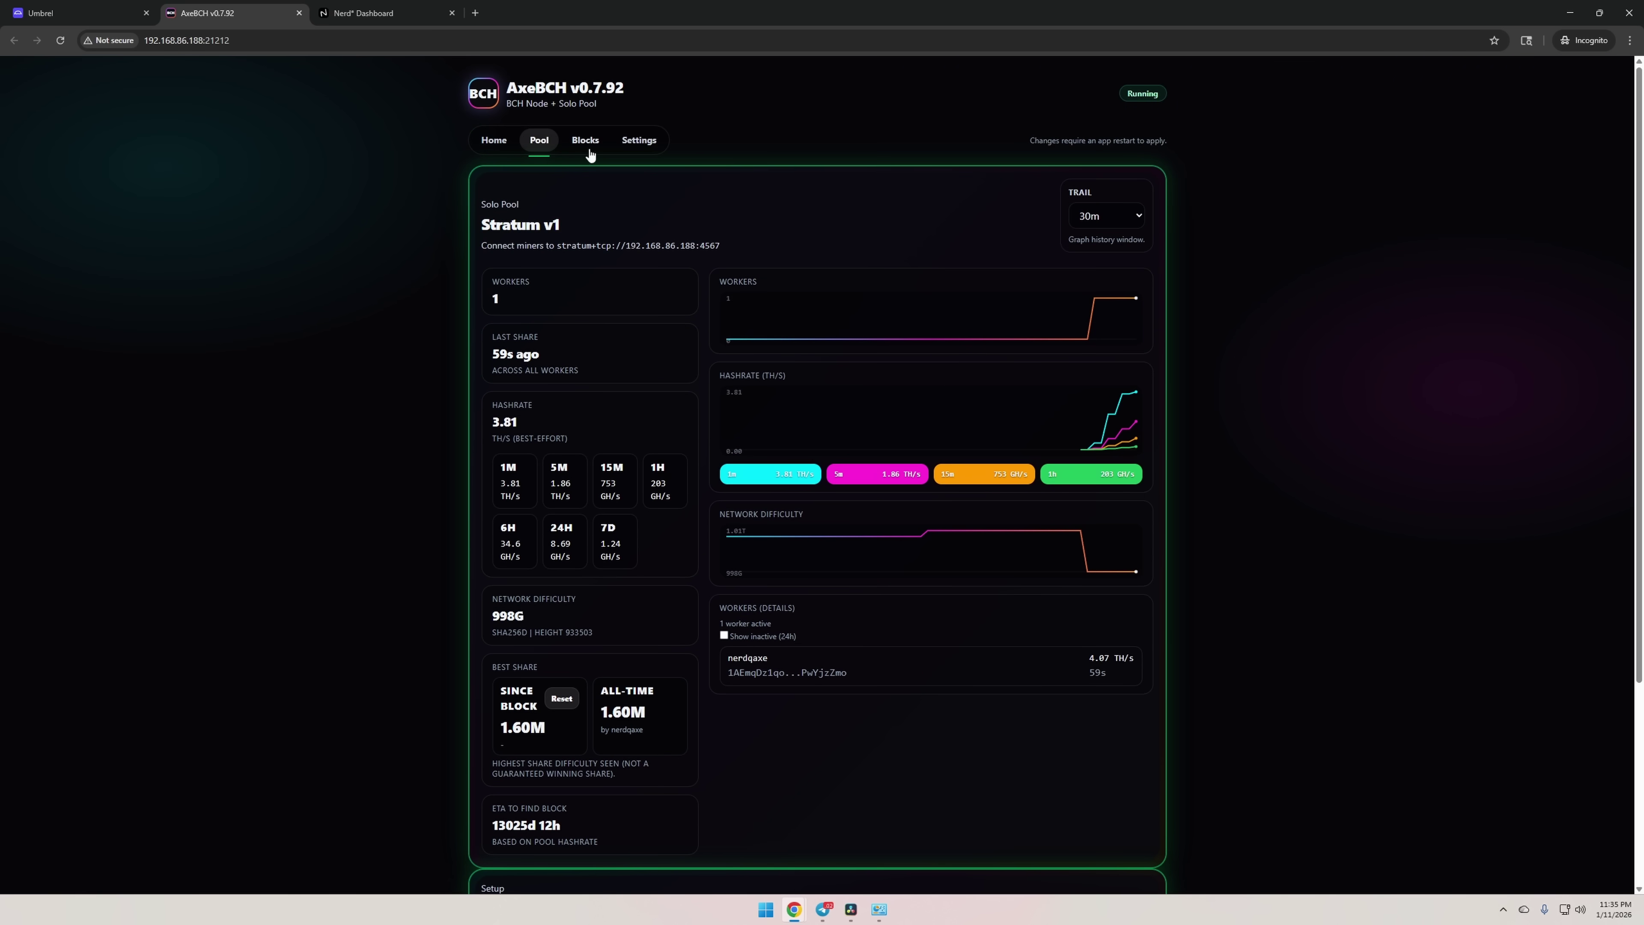
click(644, 144)
scroll(737, 594, down, 1)
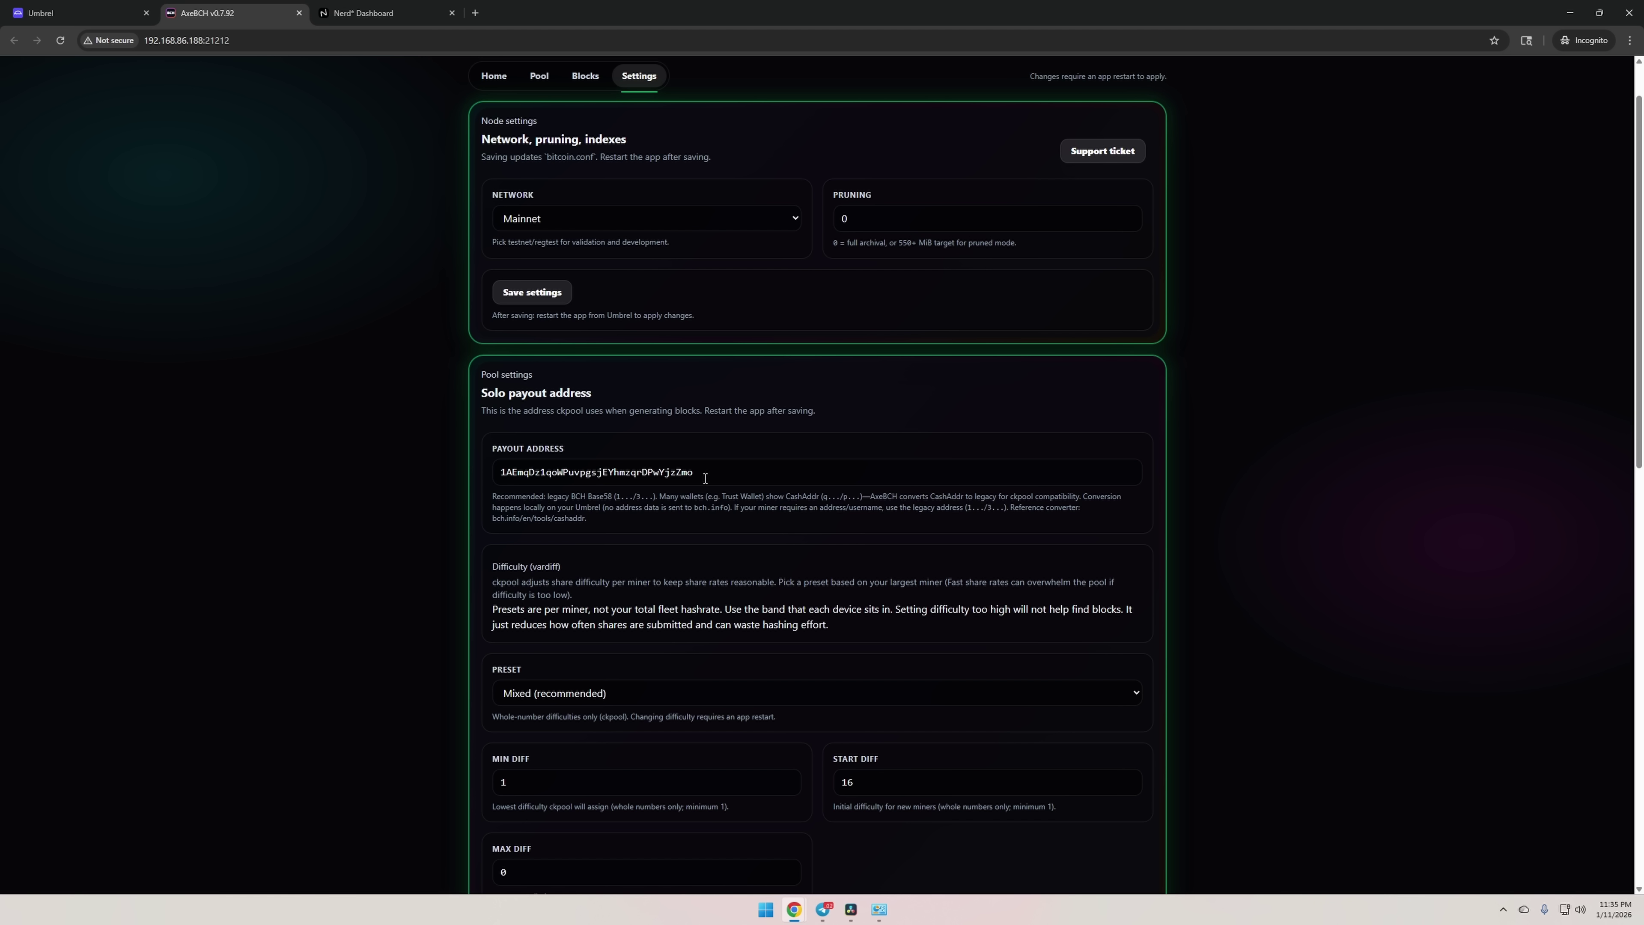
drag(705, 477, 465, 478)
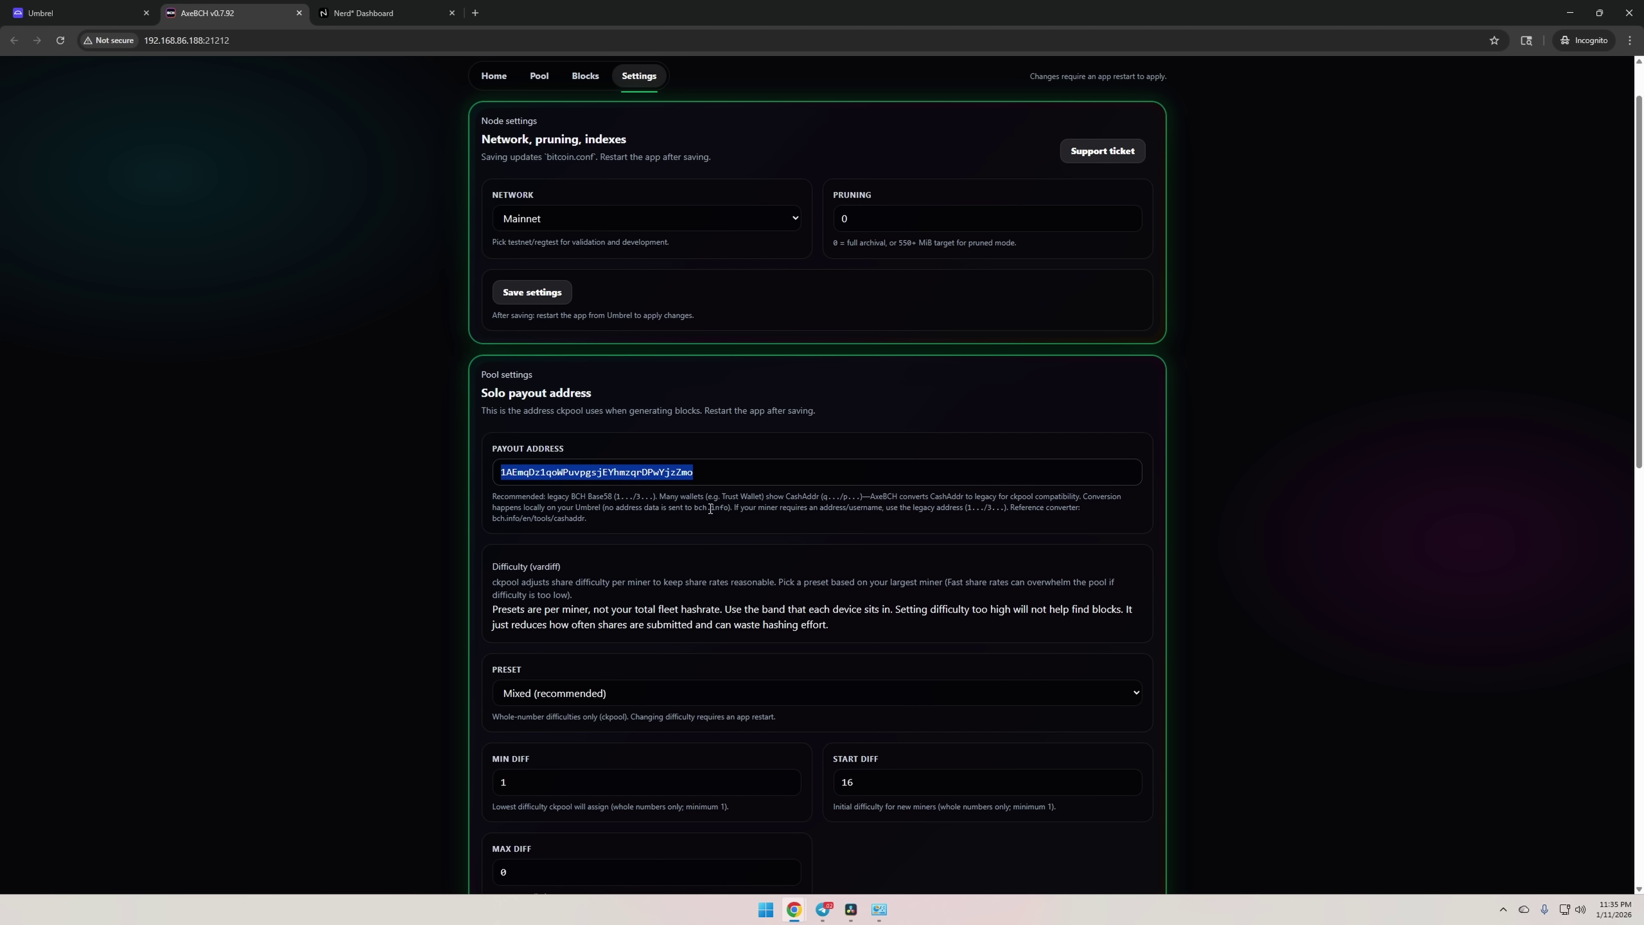
scroll(588, 512, down, 3)
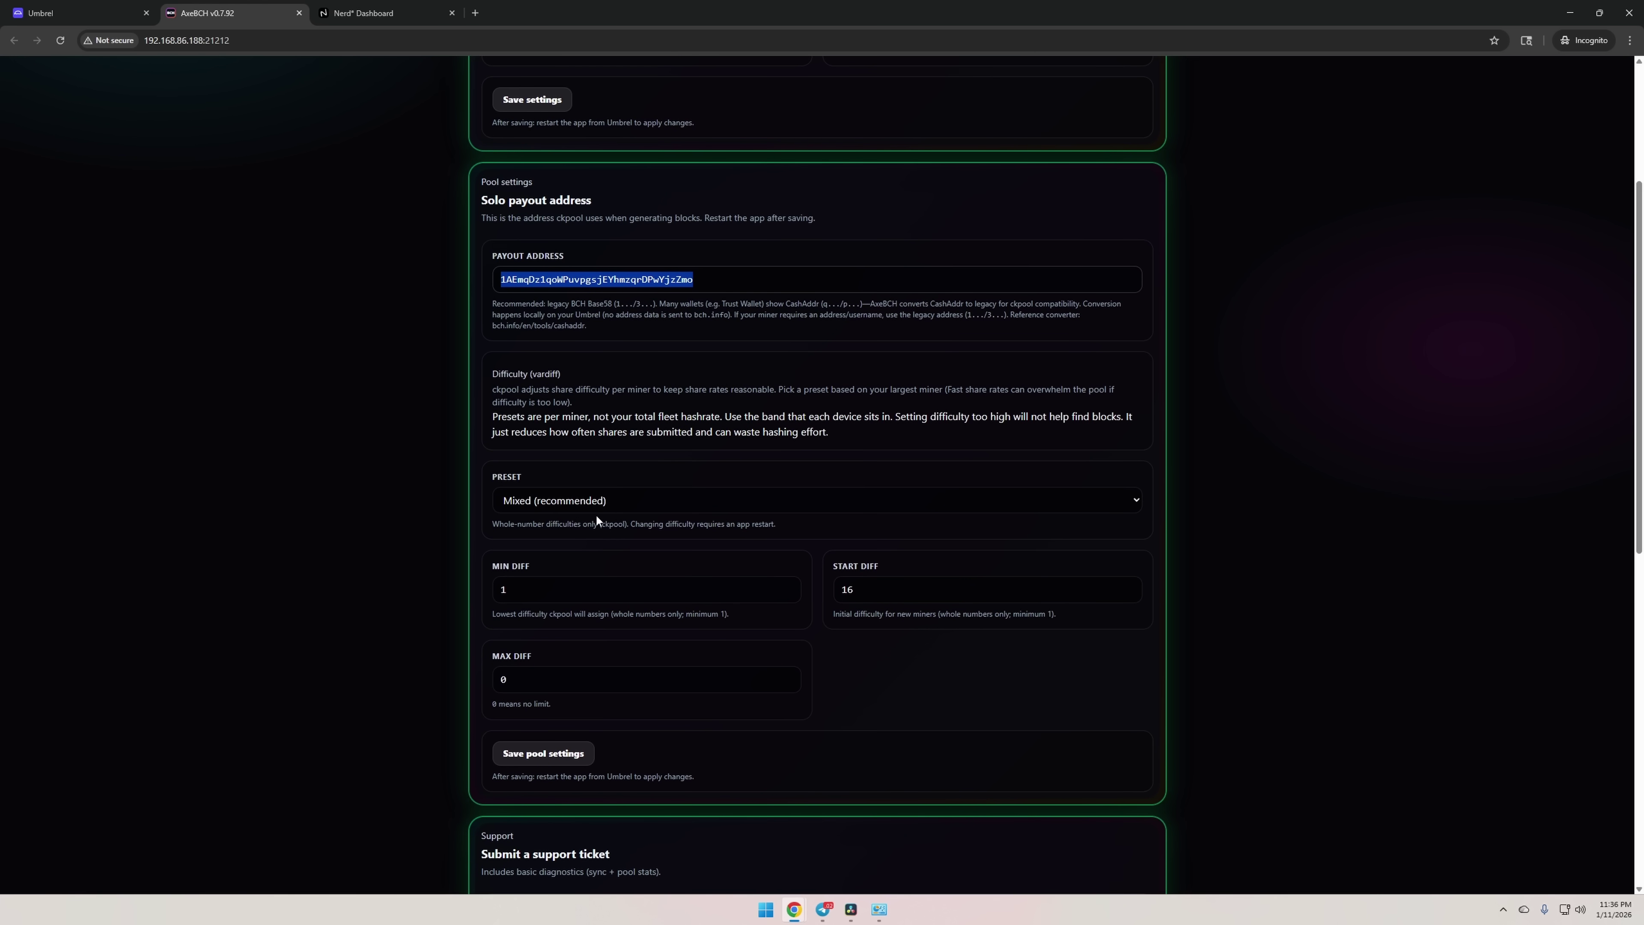
scroll(597, 506, up, 2)
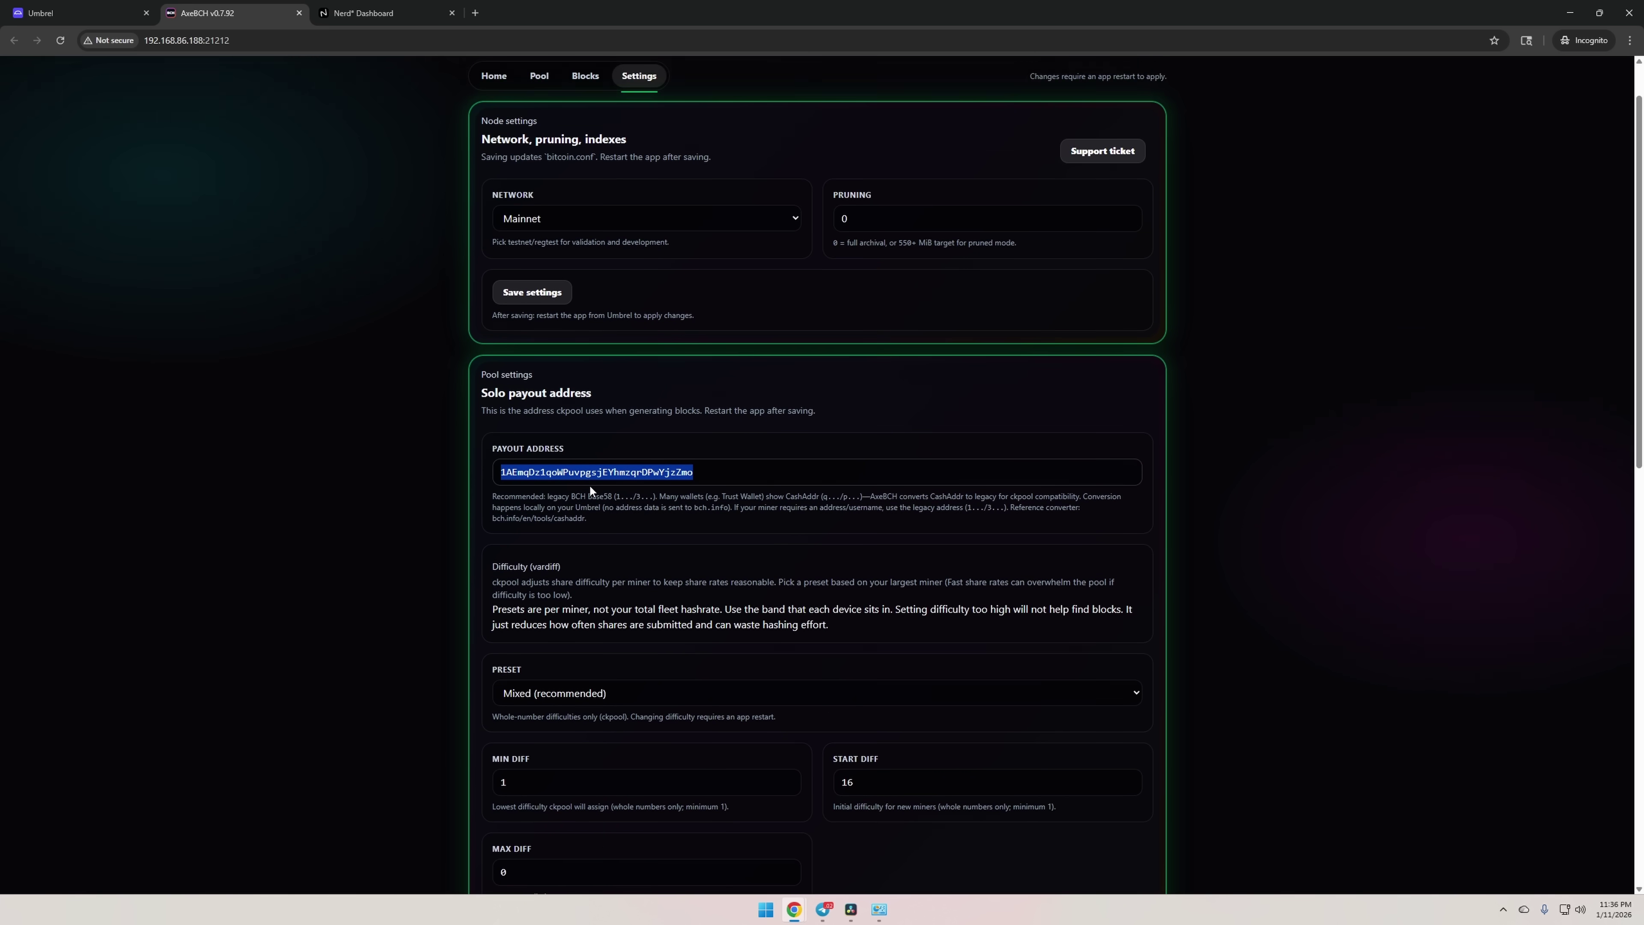
scroll(618, 486, down, 2)
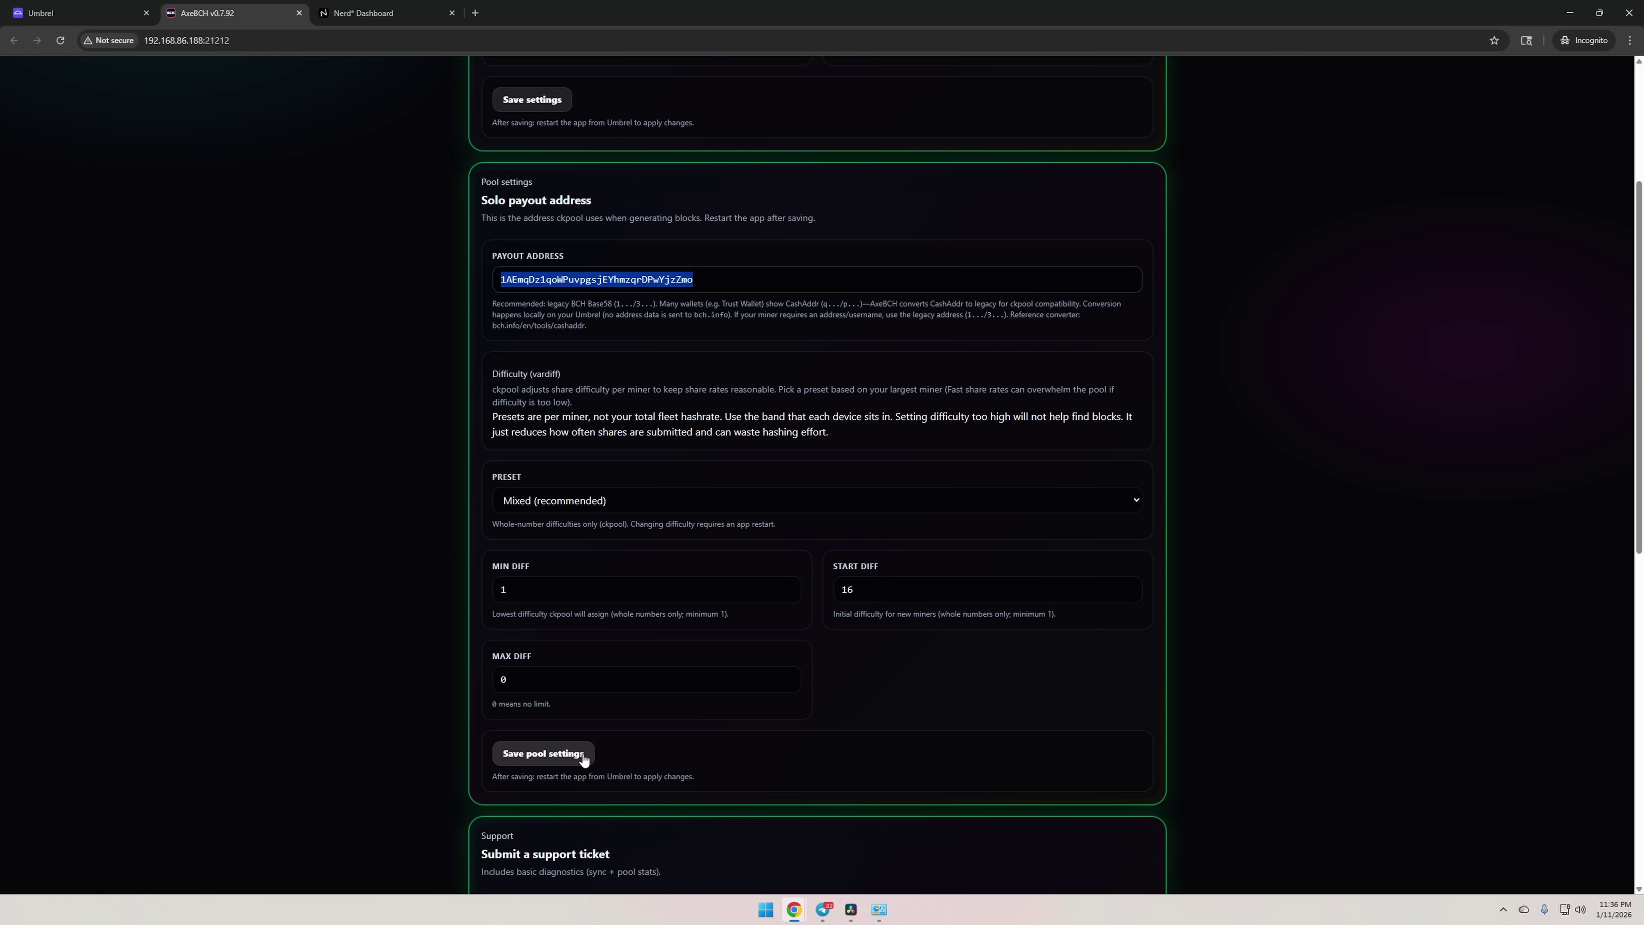
scroll(575, 470, up, 3)
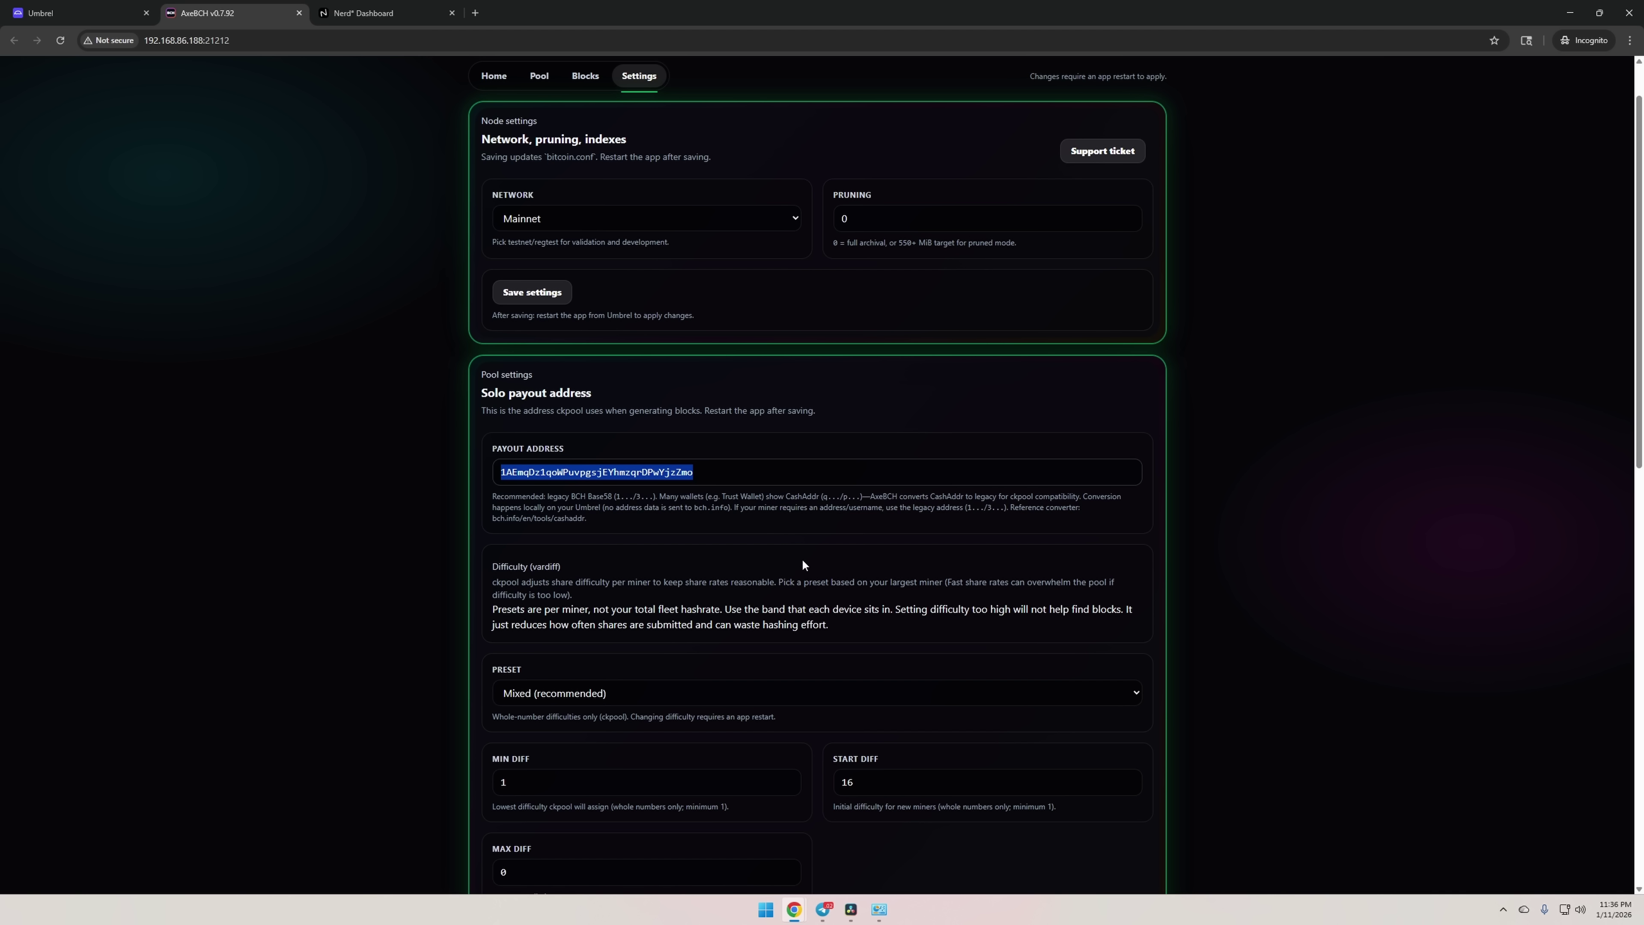
drag(543, 315, 693, 318)
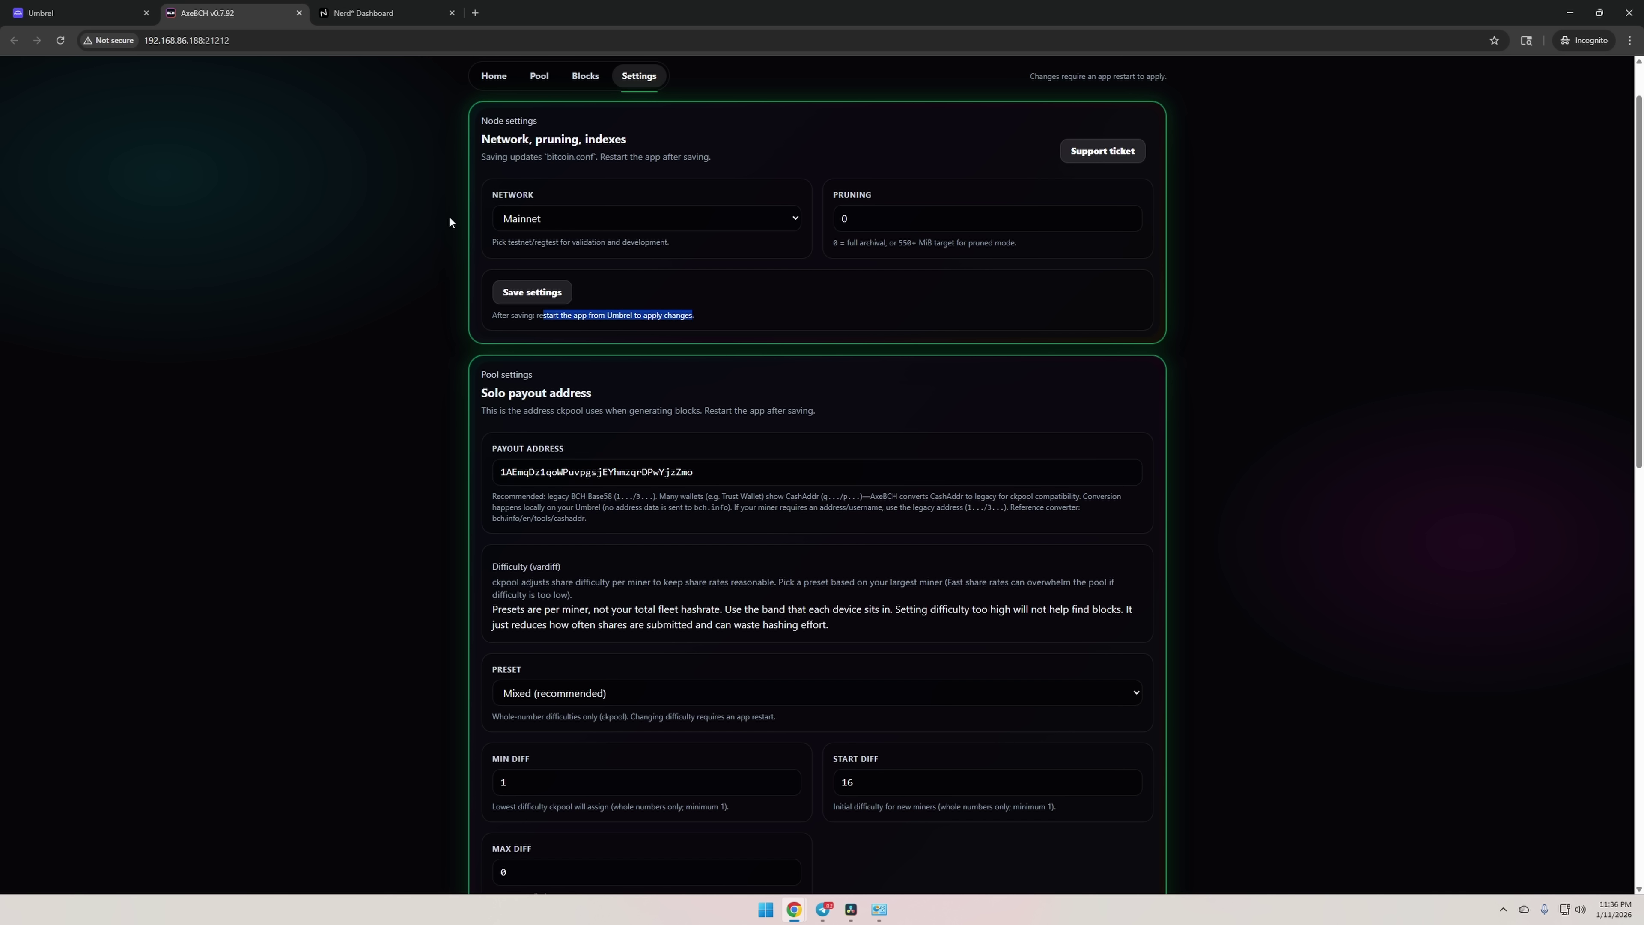
Check the AxeBCH app's options menu on the Umbrel home screen, then dismiss it.
click(77, 12)
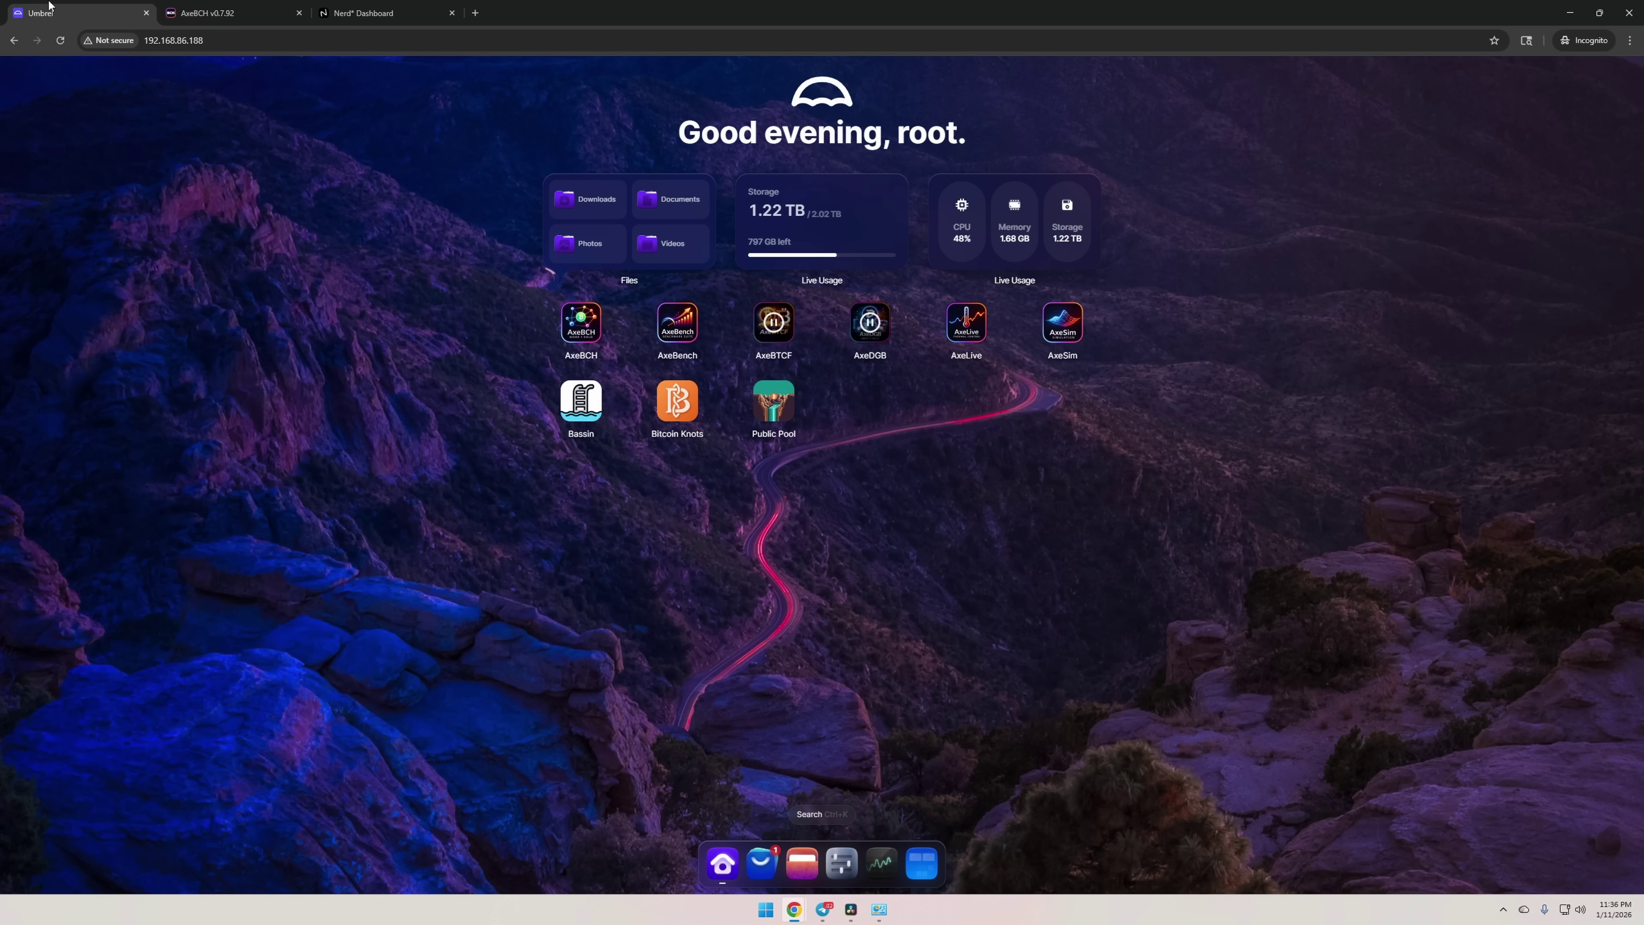
right_click(574, 326)
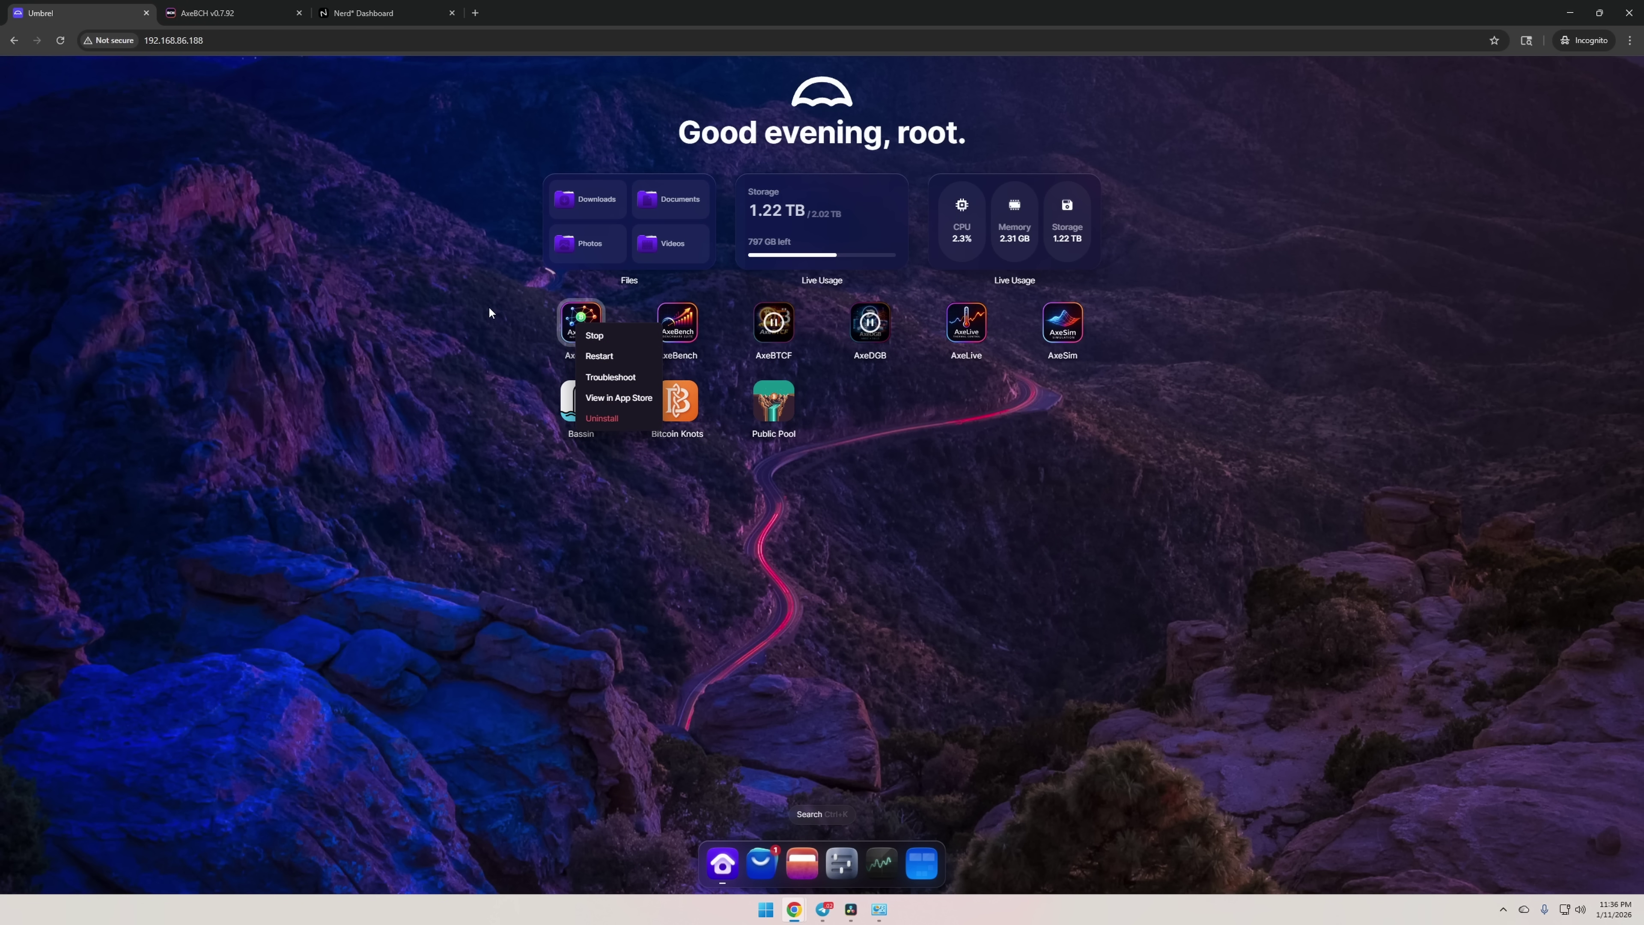
click(522, 317)
Glance at the miner dashboard, then view AxeBCH pool stats: one worker at 3.51 TH/s.
click(388, 13)
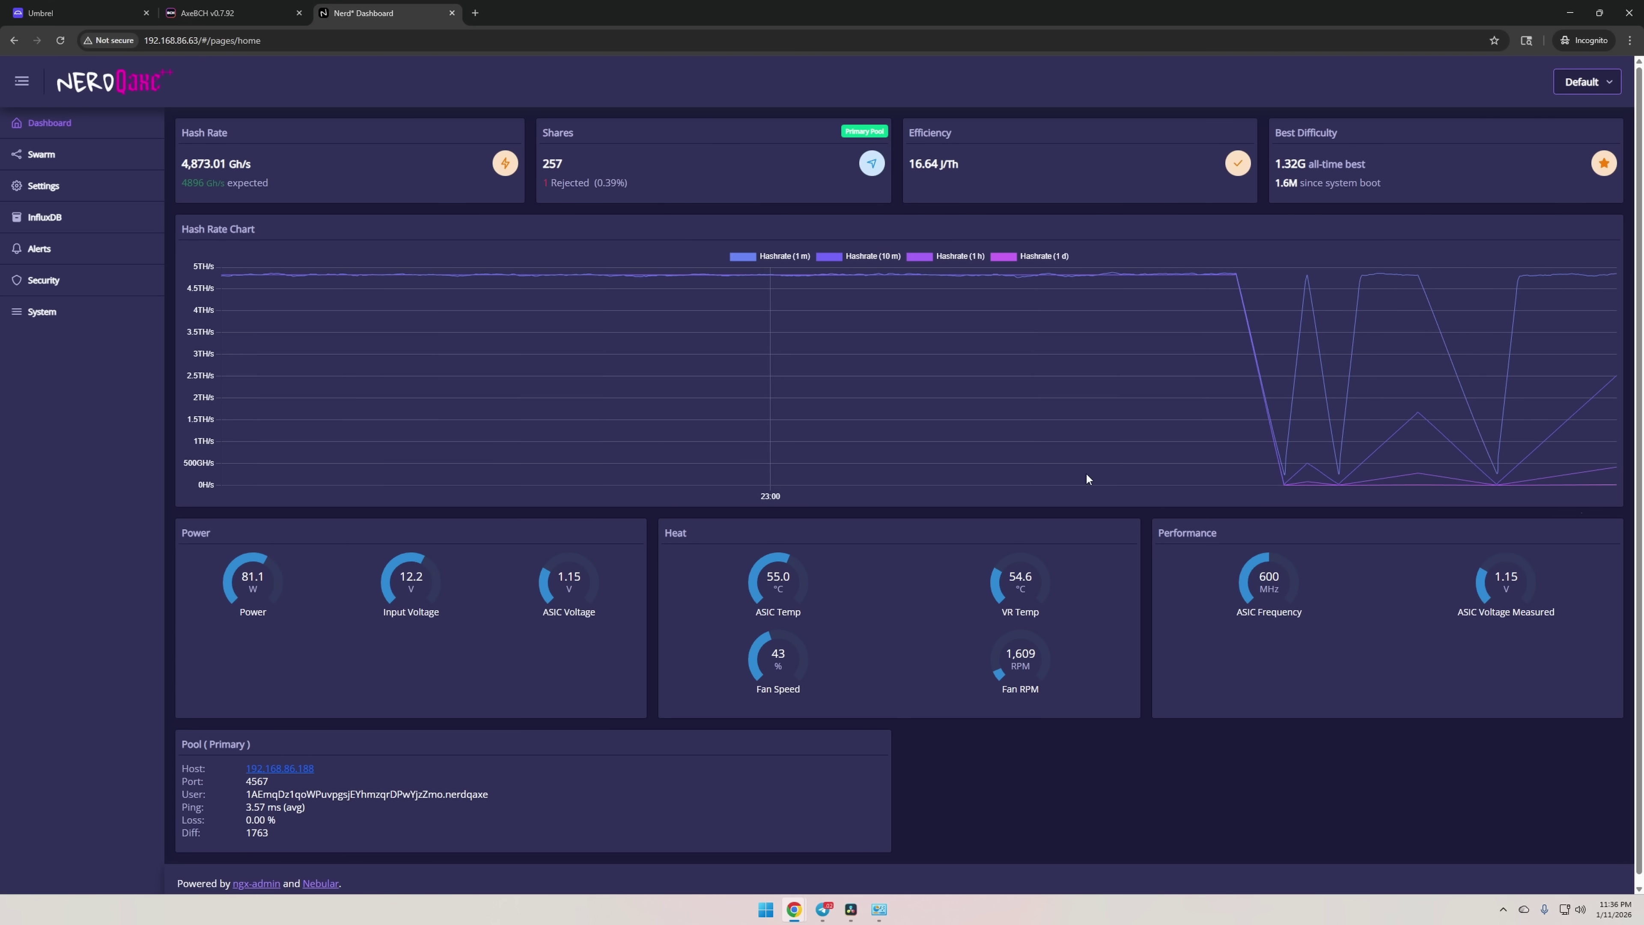
click(214, 13)
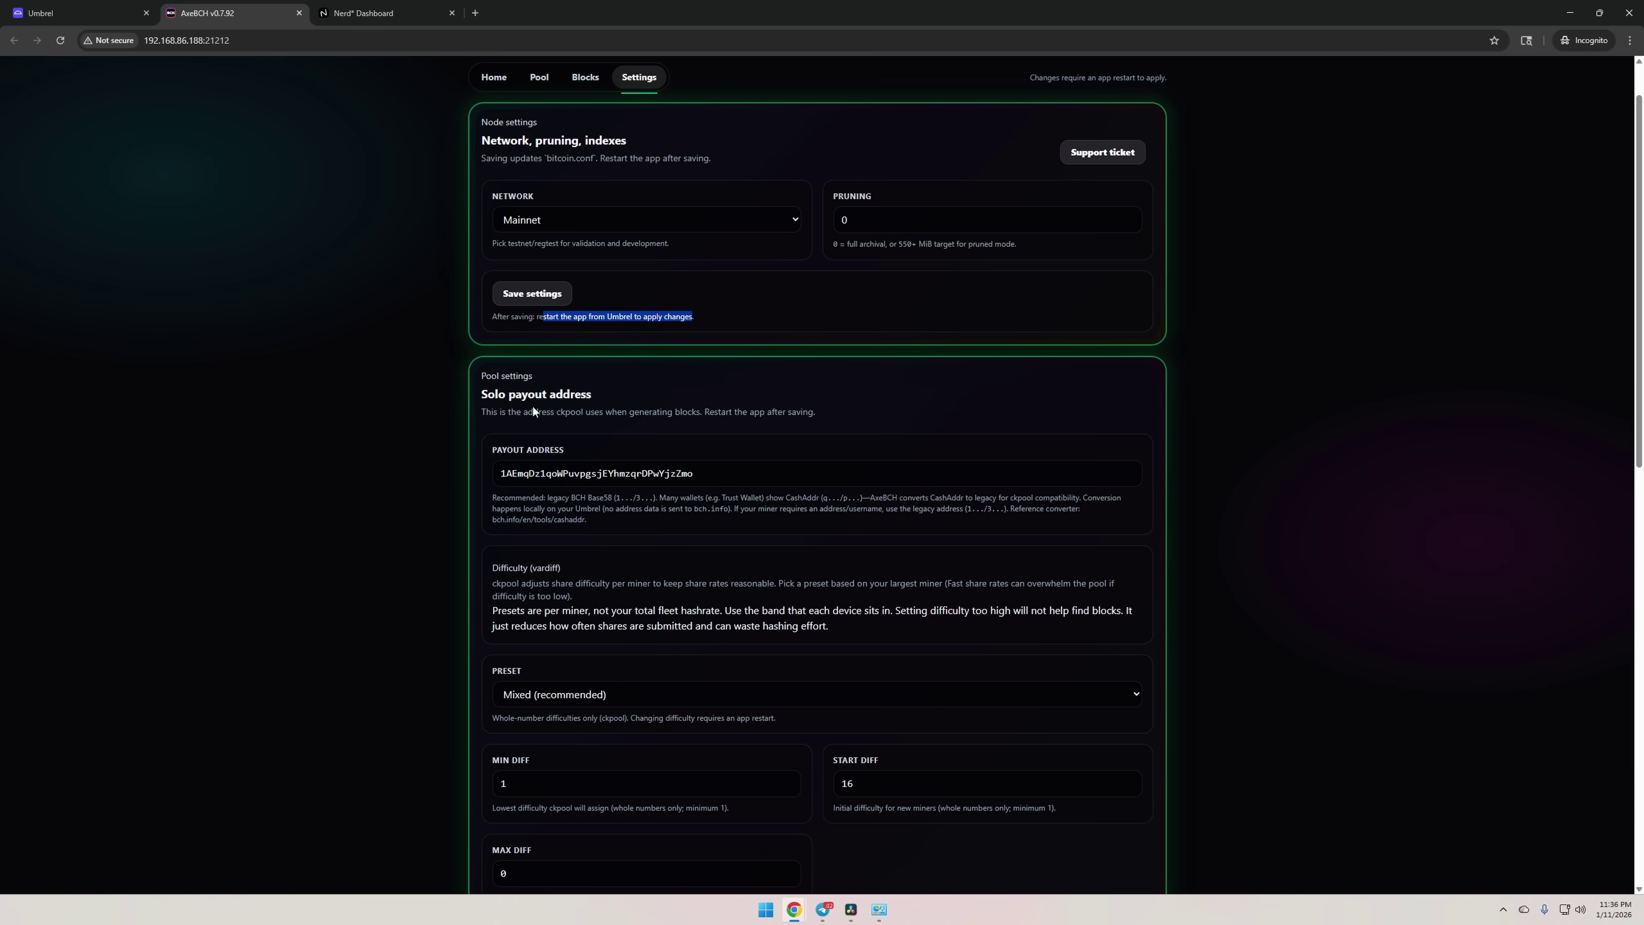
click(542, 143)
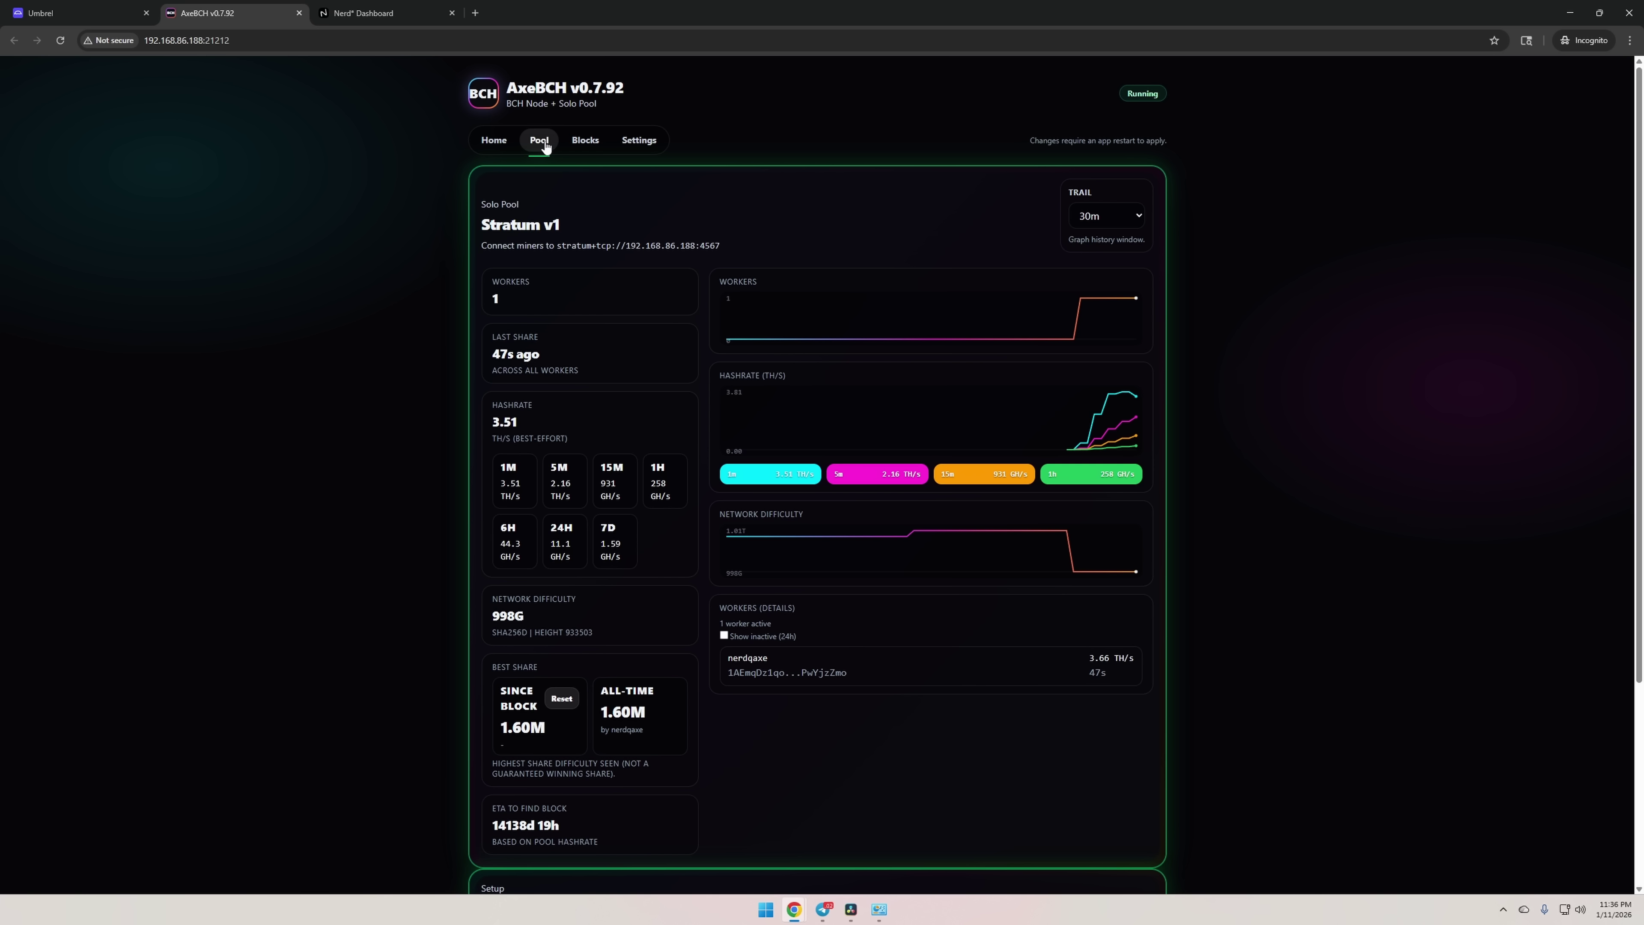
Check AxeBCH's Blocks list, with no blocks found yet, then go back to Home.
click(590, 147)
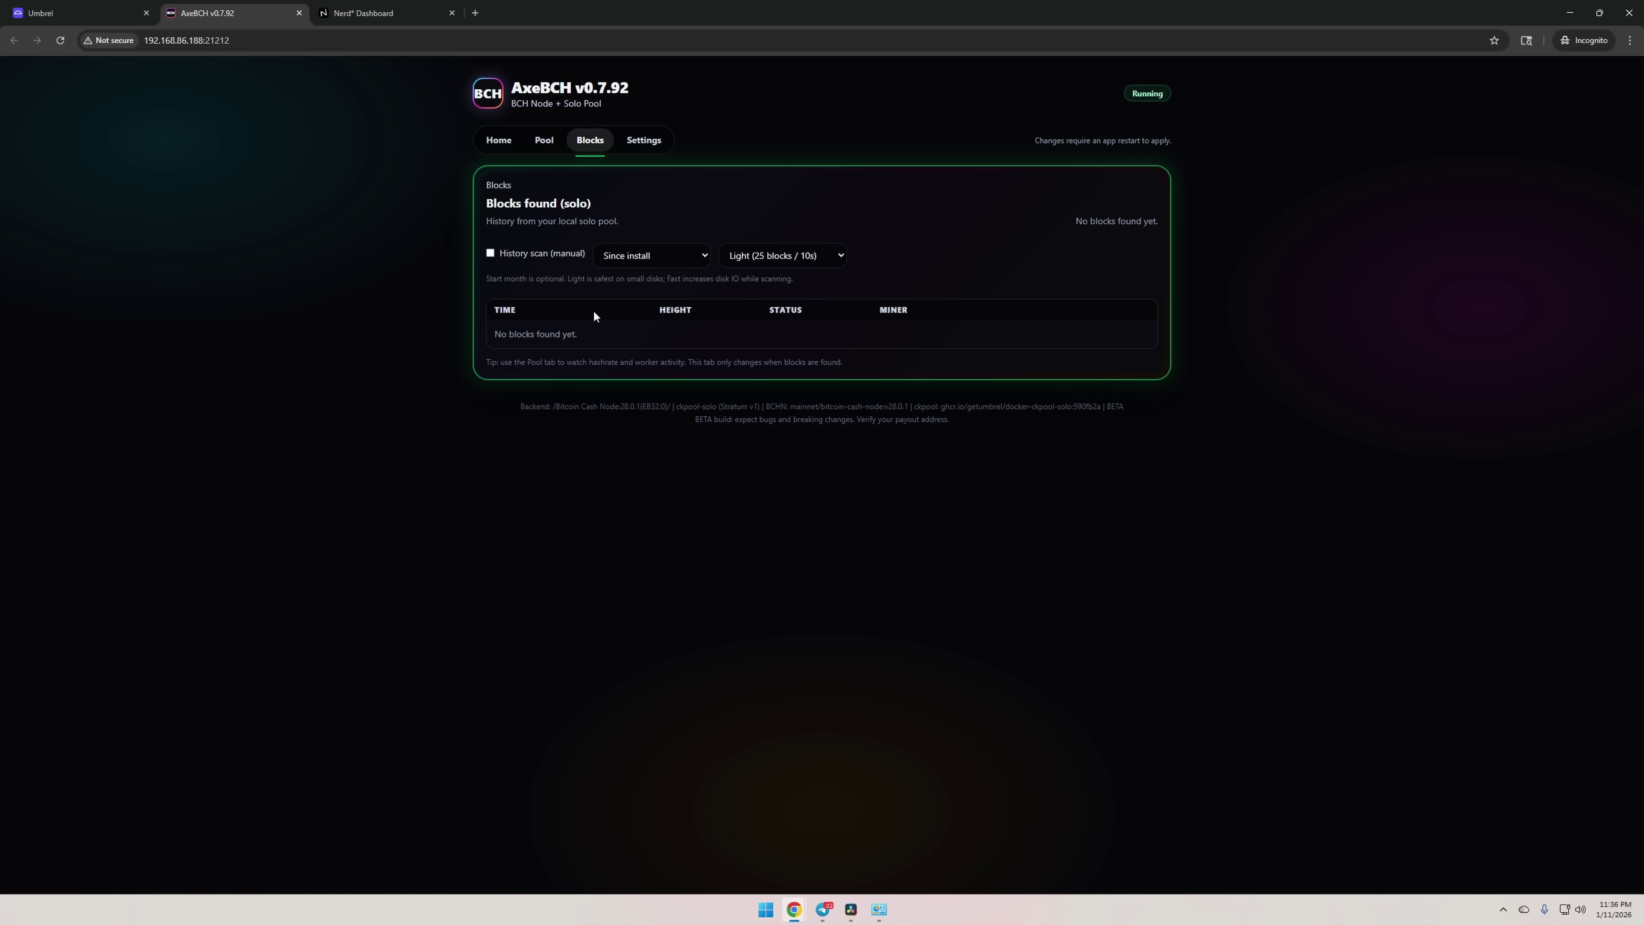
click(496, 149)
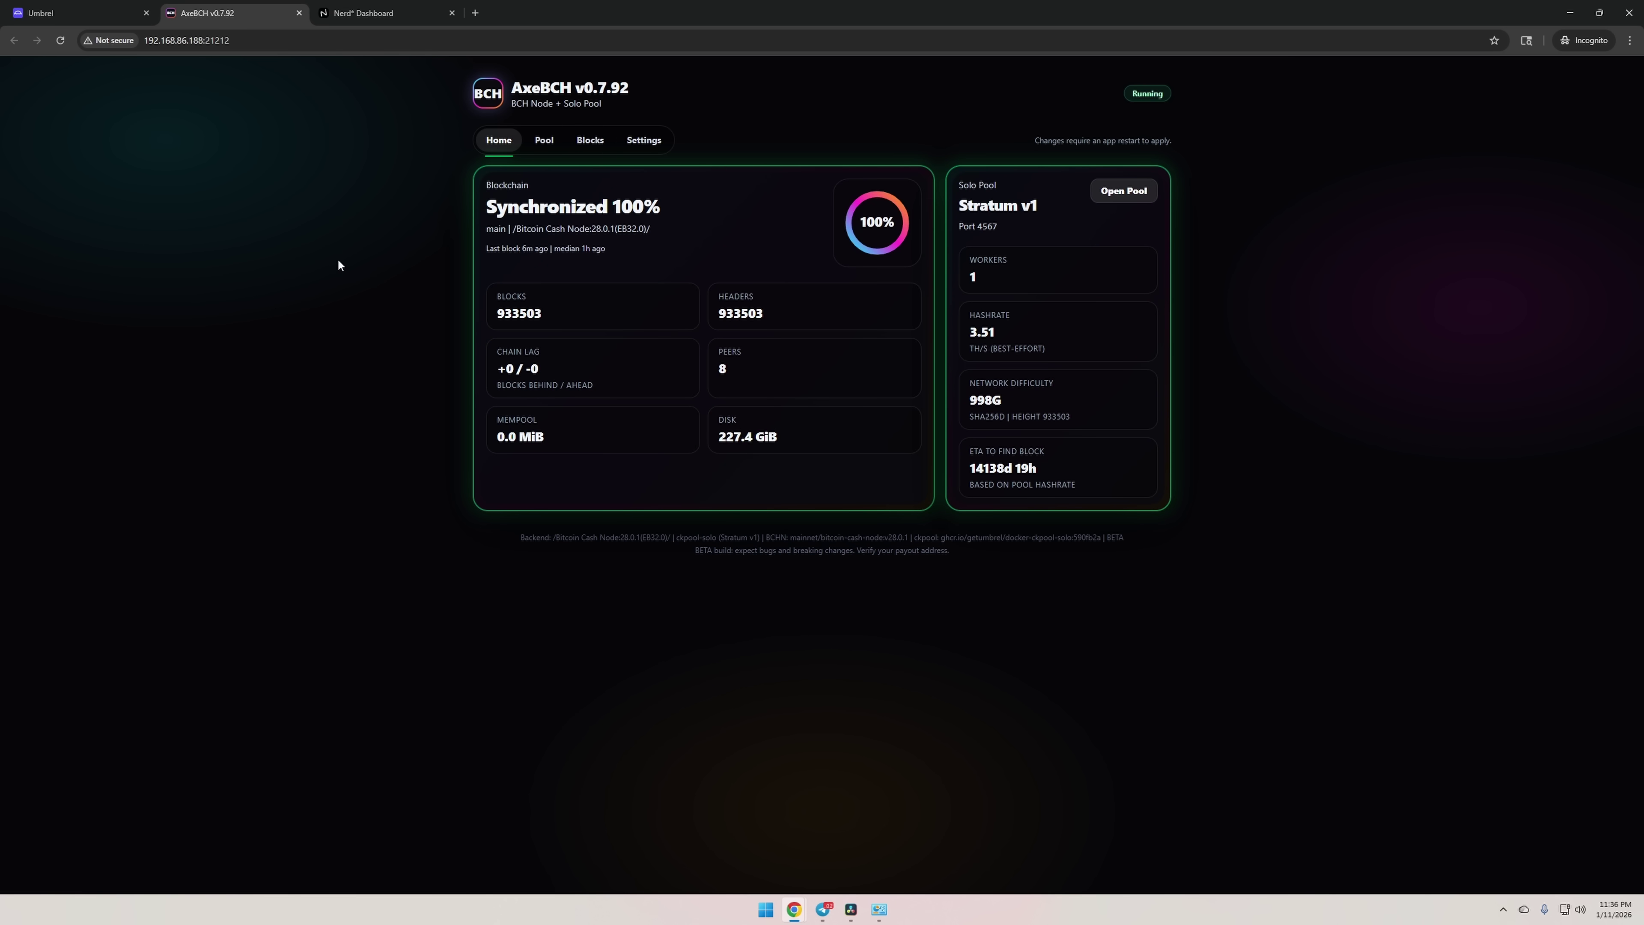